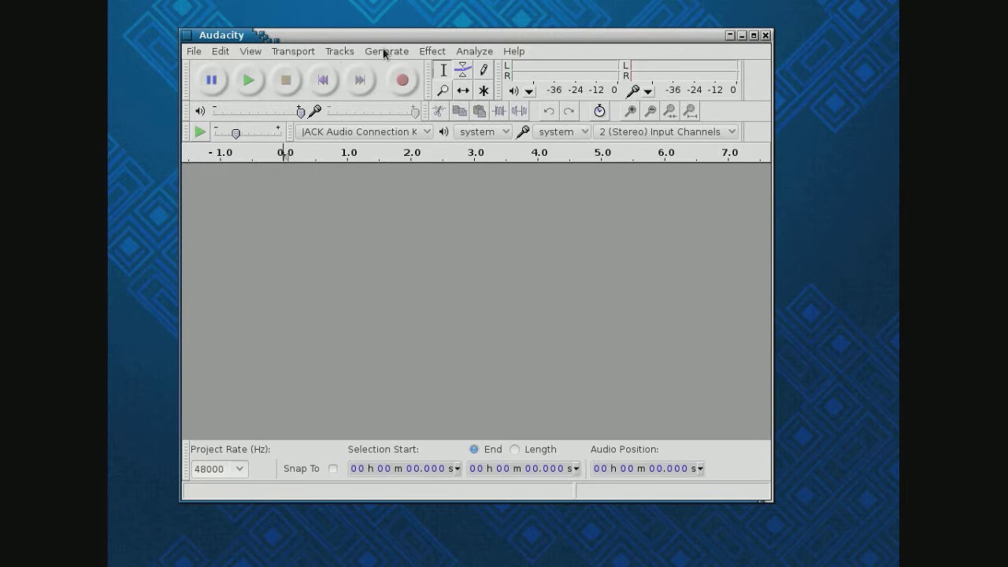
- Generate a sine tone track at 220 Hz instead of the default 440 Hz
left_click(381, 51)
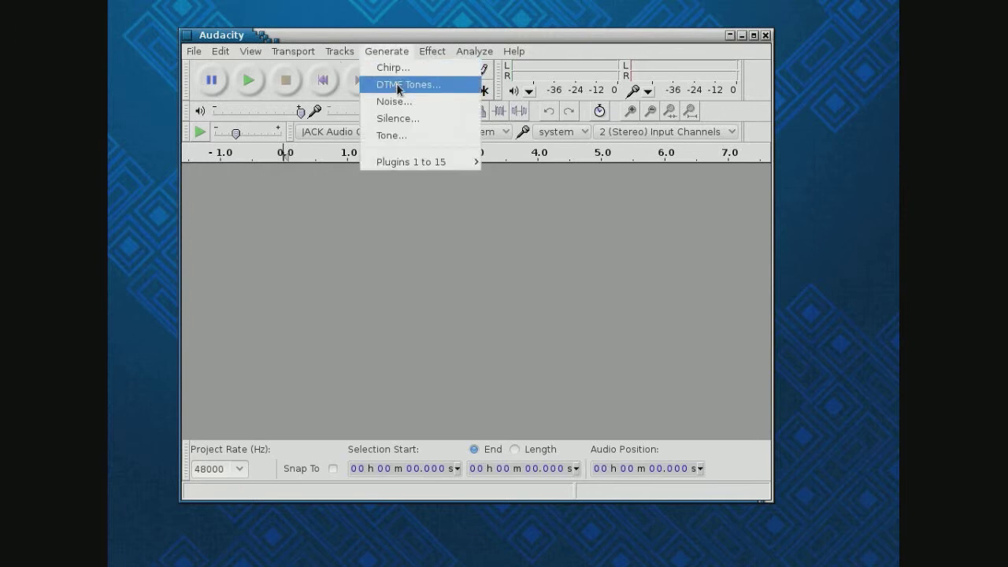
left_click(430, 135)
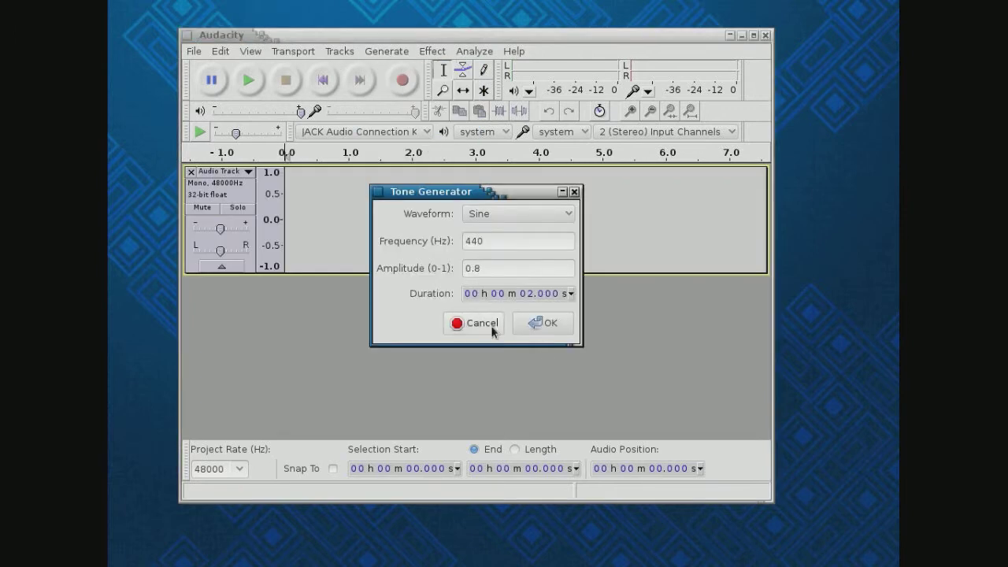
left_click(504, 240)
double_click(505, 240)
type("220")
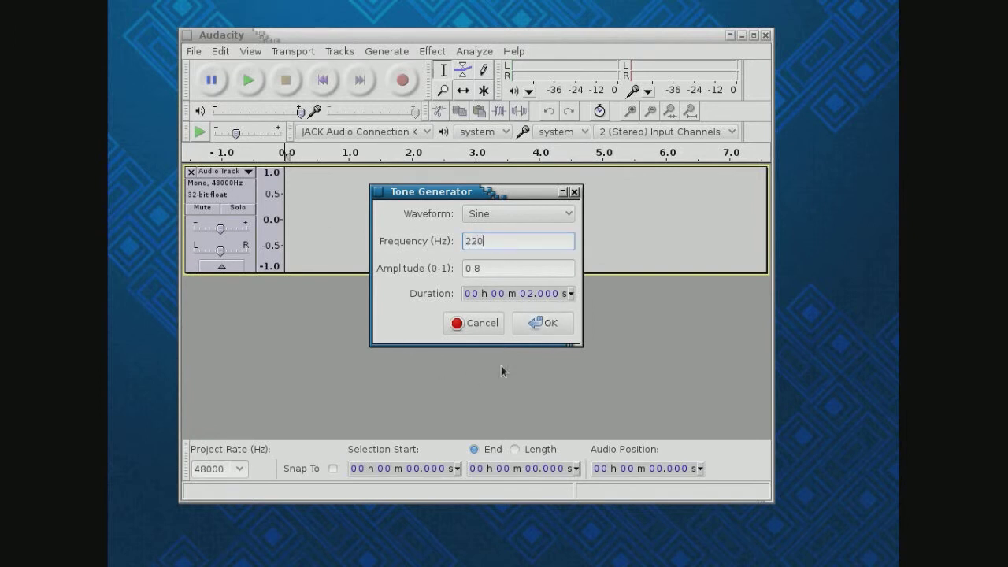
left_click(535, 327)
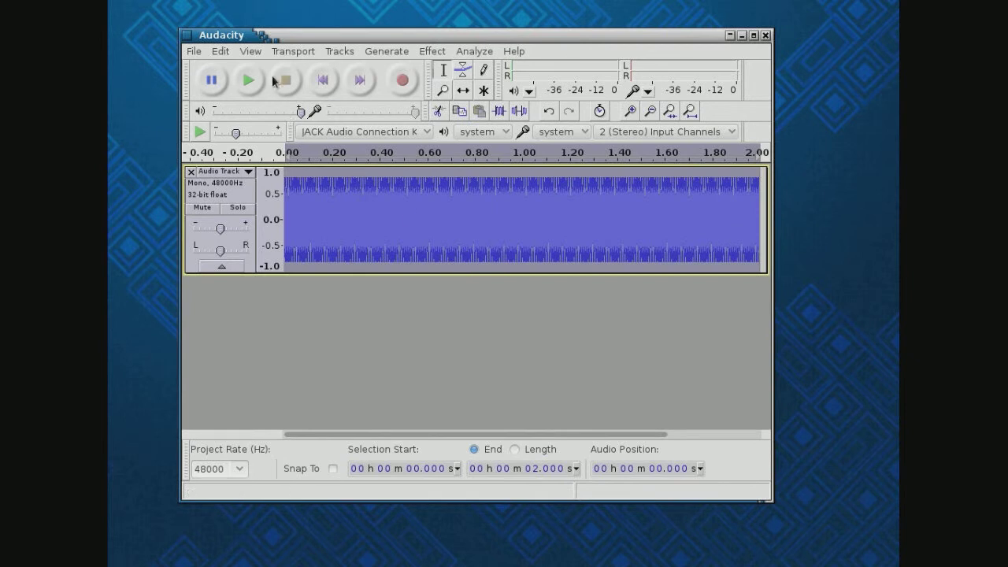
- Play the 220 Hz tone, then remove its track
left_click(252, 82)
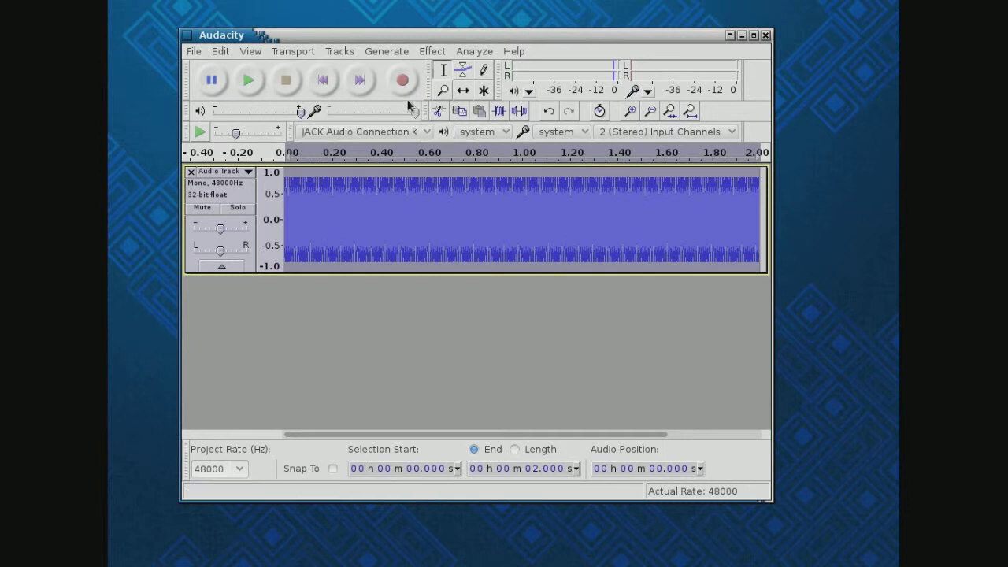
left_click(190, 172)
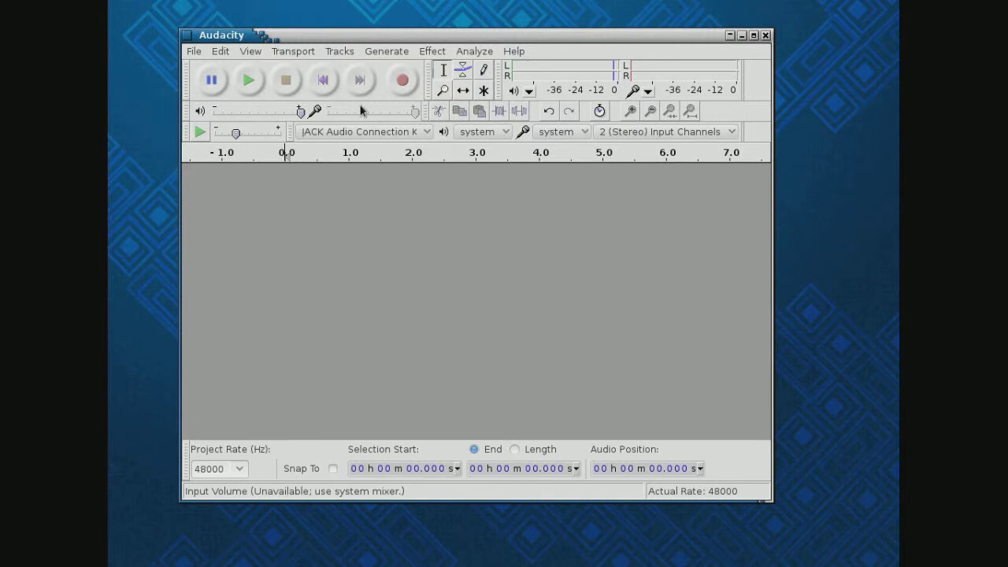
- Generate a 0.5-second white noise track with the default generator settings
left_click(390, 54)
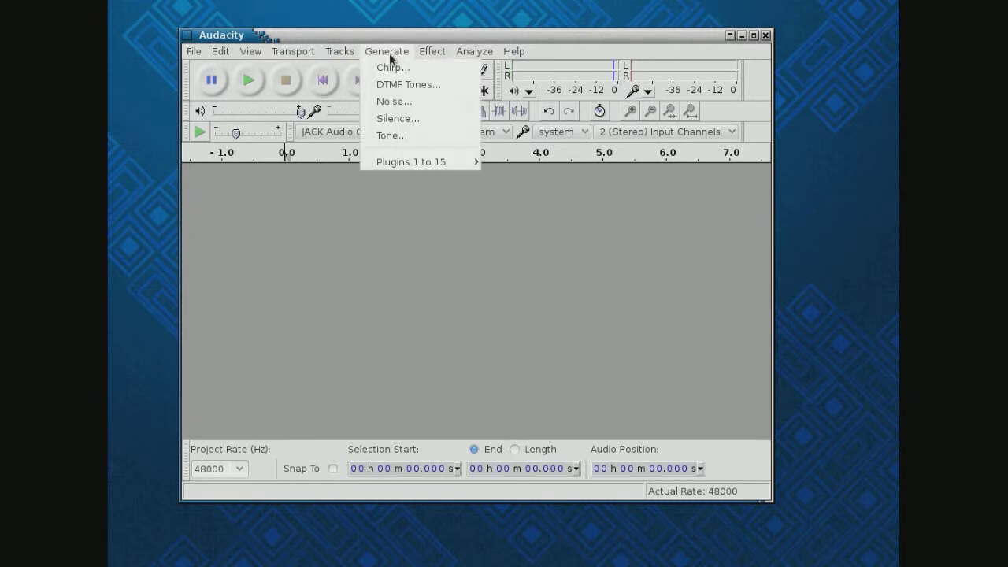
left_click(406, 102)
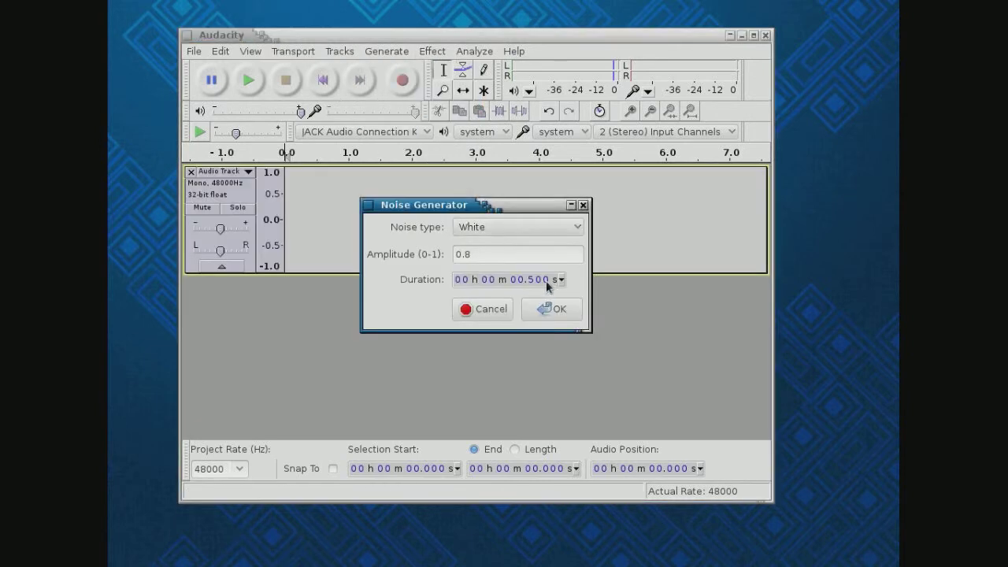
left_click(536, 312)
left_click(546, 312)
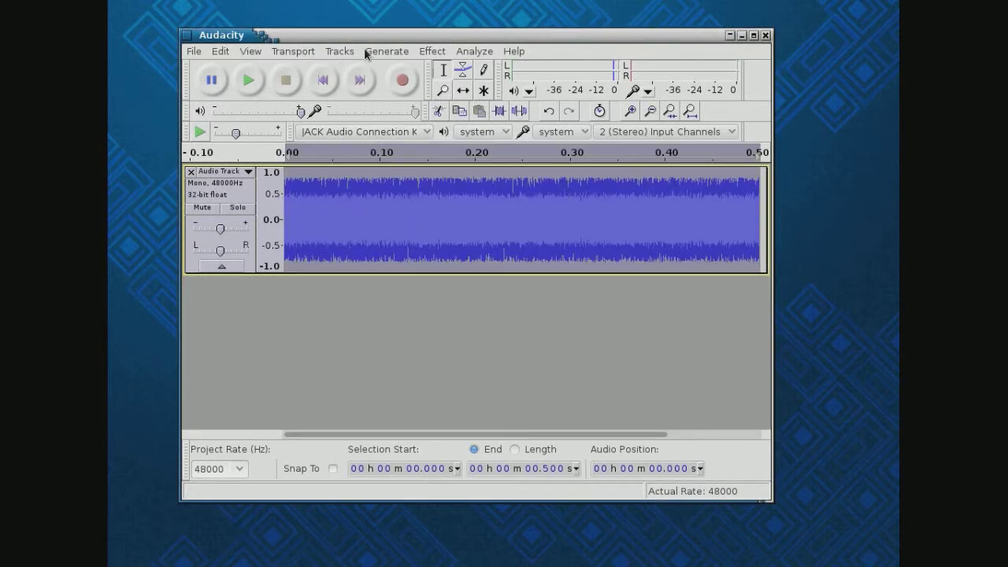
left_click(443, 54)
- Apply the Glame Bandpass Filter with 220 Hz center, 6 Hz bandwidth and 10 stages
scroll(524, 536, "down", 5)
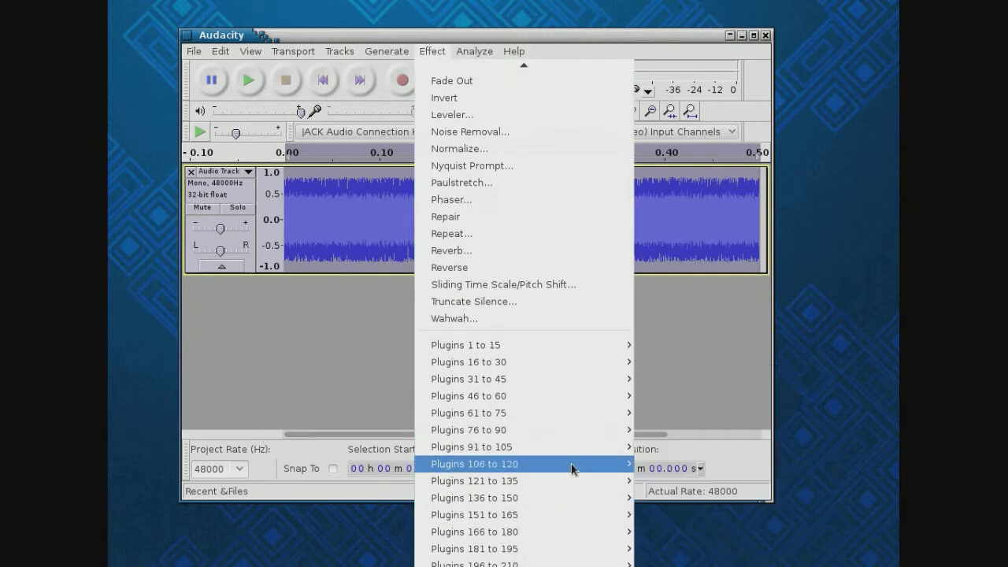
mouse_move(569, 465)
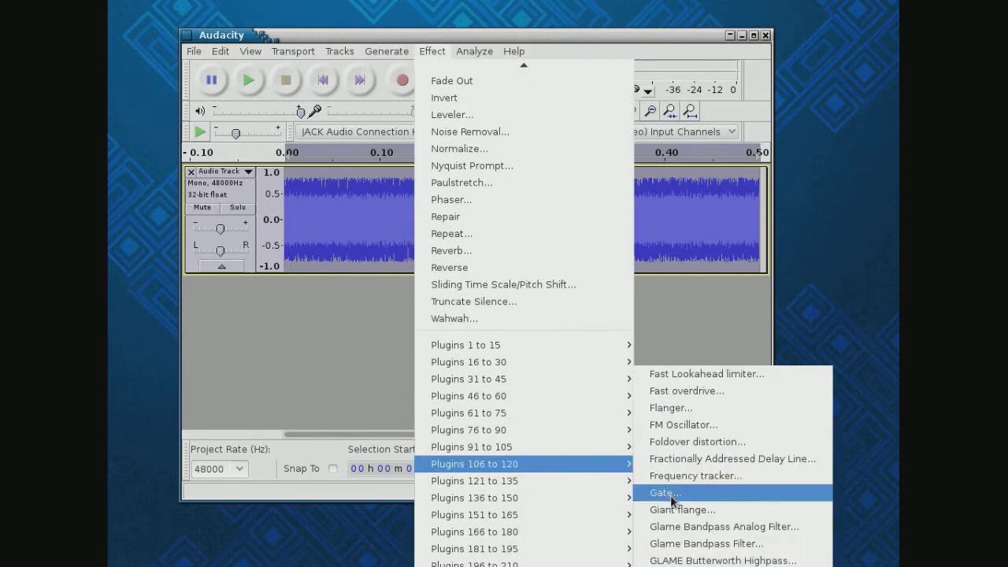
left_click(699, 544)
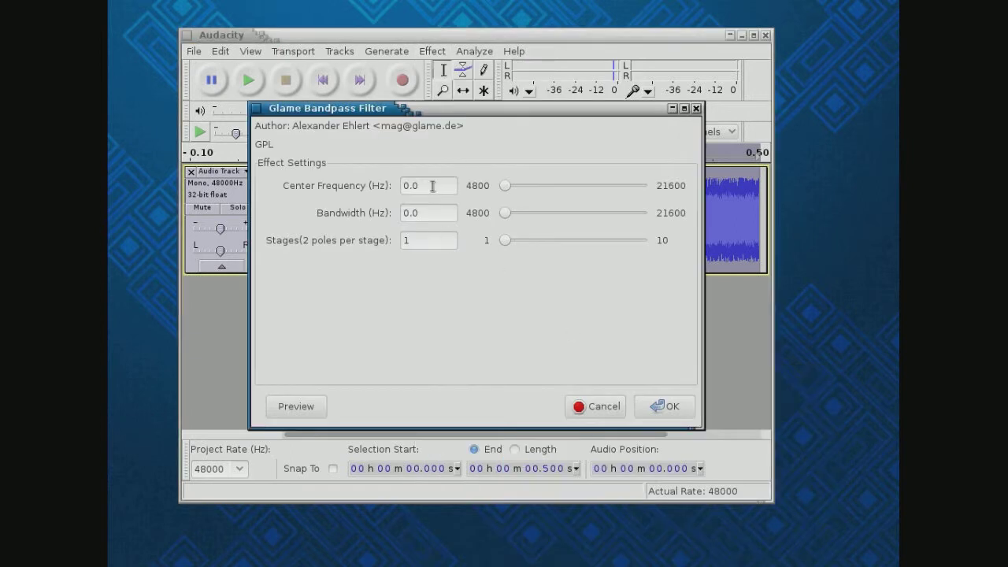
left_click_drag(435, 185, 340, 183)
type("220")
left_click(440, 214)
left_click_drag(434, 213, 318, 218)
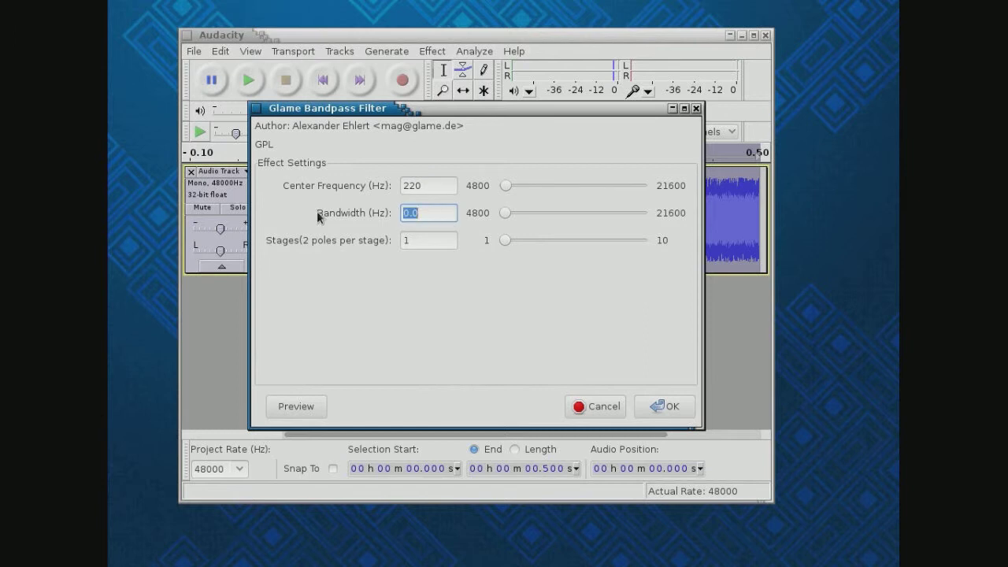
type("6")
key("Tab")
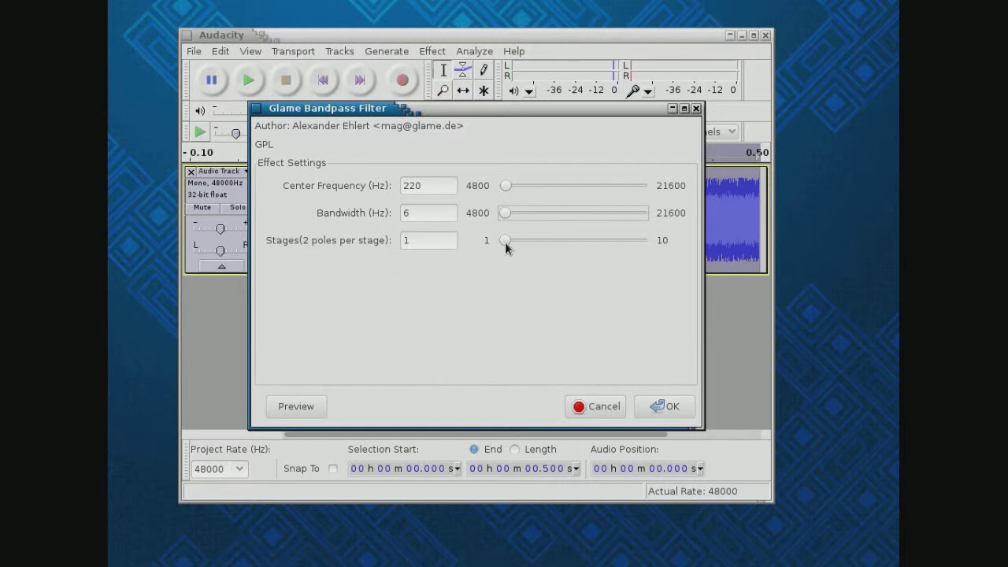
left_click_drag(505, 242, 535, 245)
left_click_drag(612, 242, 662, 243)
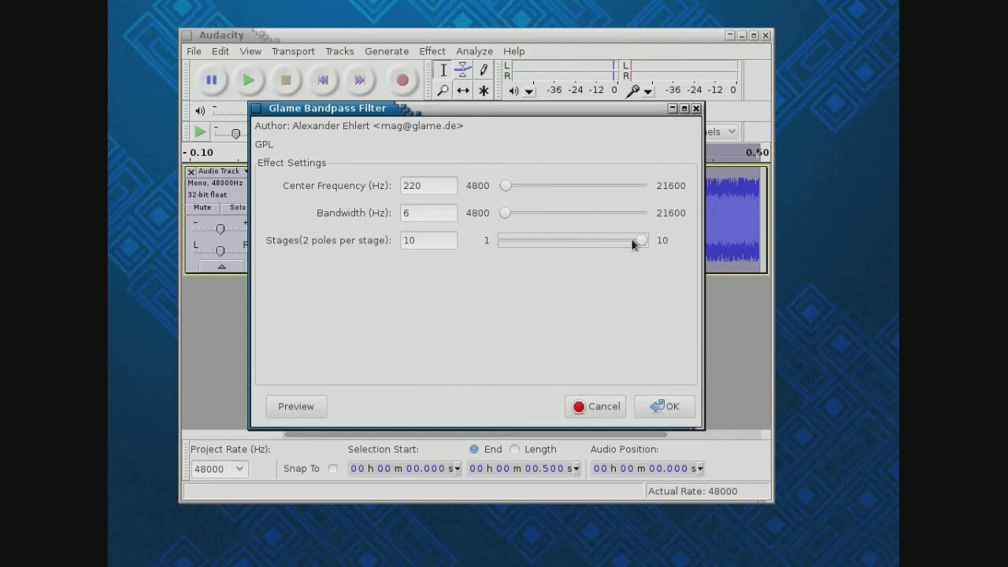
left_click(422, 246)
left_click(664, 406)
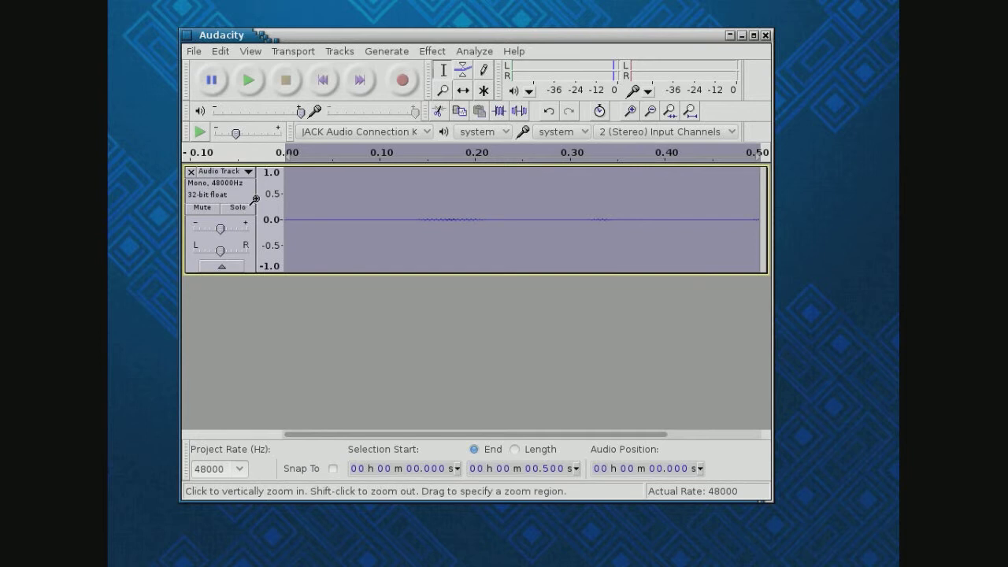
- Normalize the filtered noise track to a -1 dB peak amplitude
left_click(432, 51)
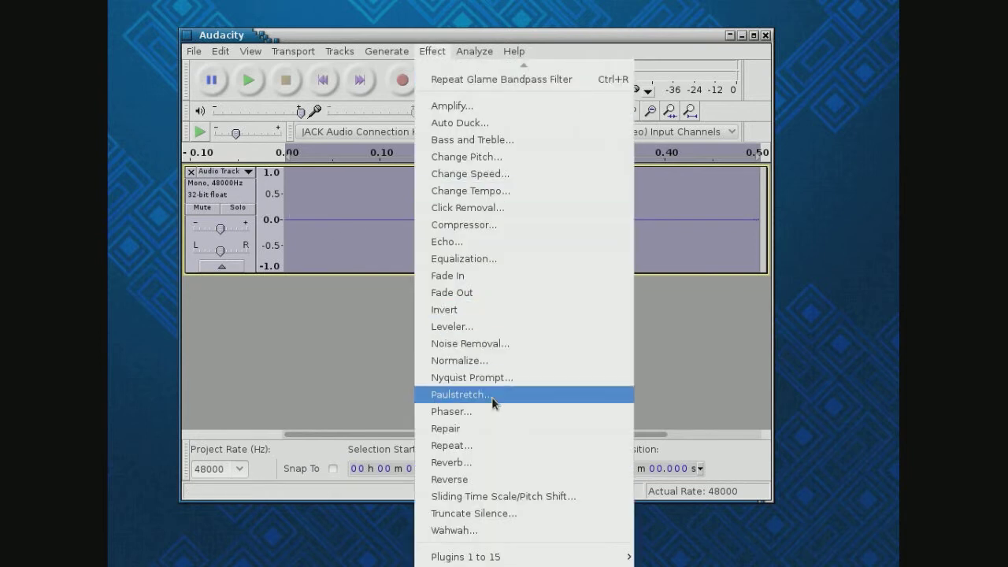
left_click(481, 361)
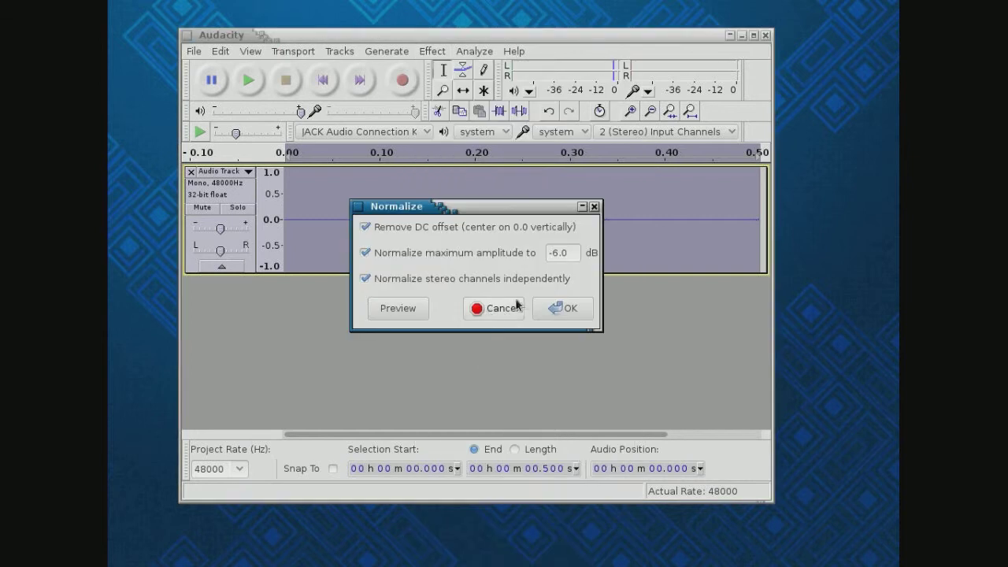
left_click(577, 252)
type("-1")
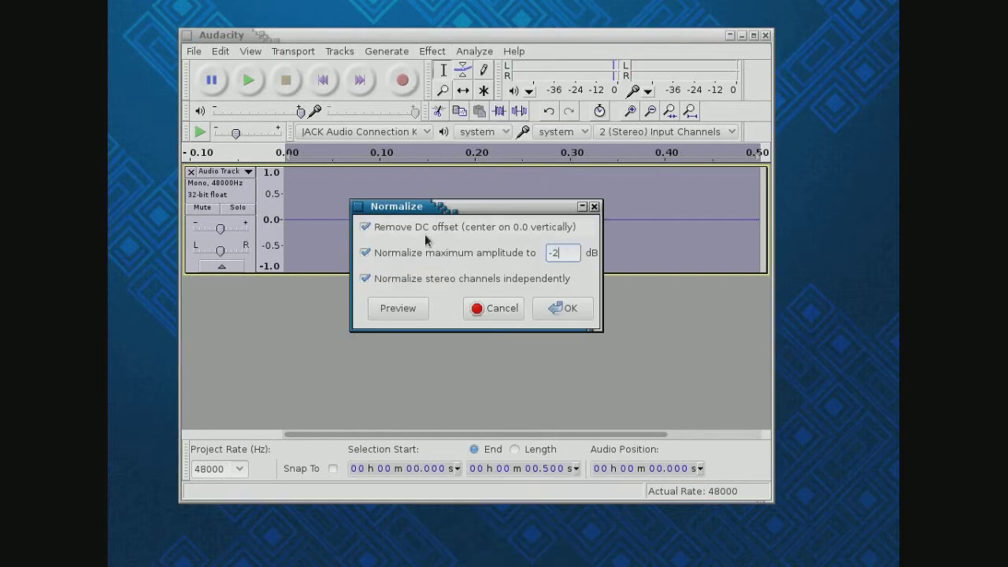
key("Return")
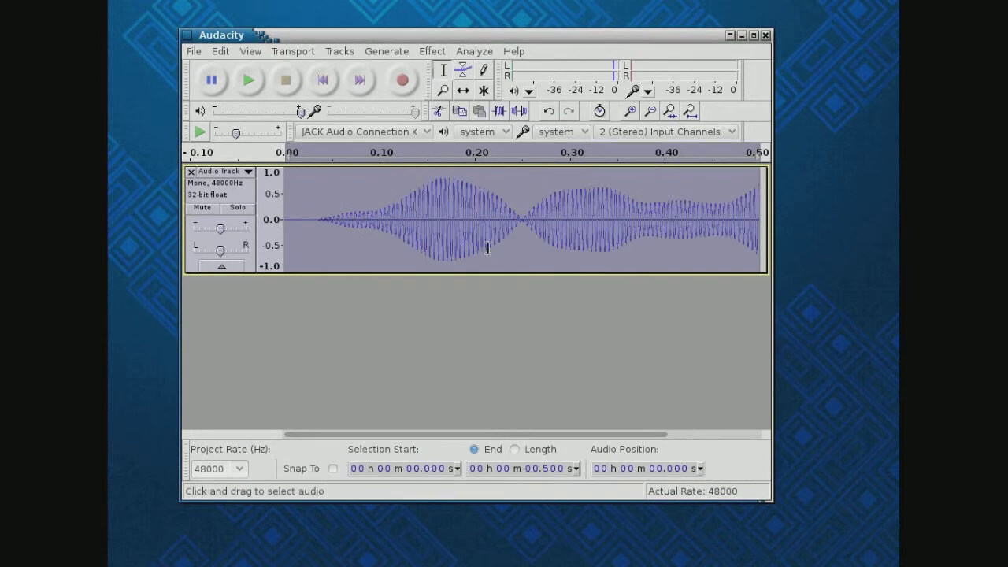
- Zoom in and play the 0.121–0.193 s stretch, then fit and play the whole clip
left_click(400, 202)
left_click_drag(401, 202, 467, 207)
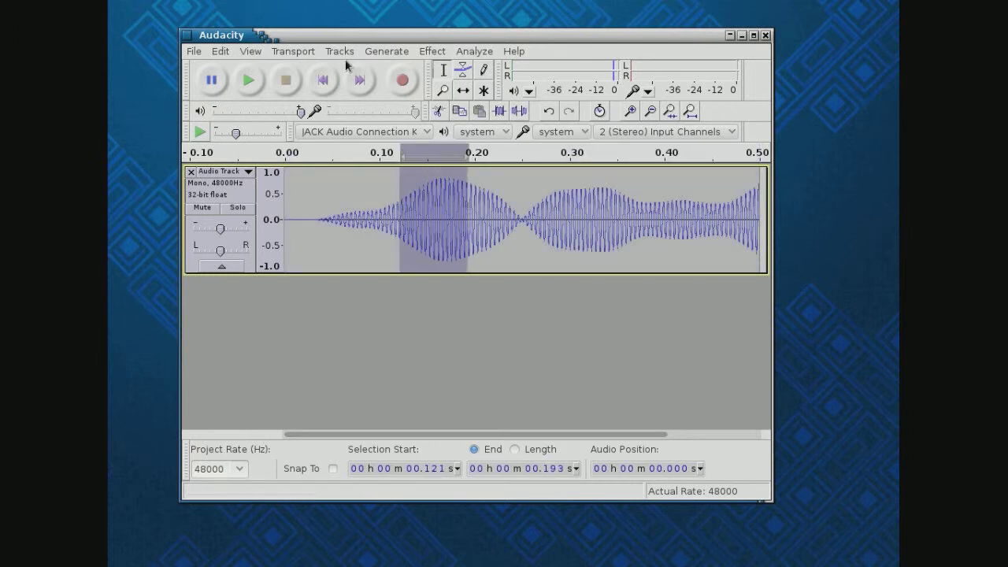
left_click(670, 111)
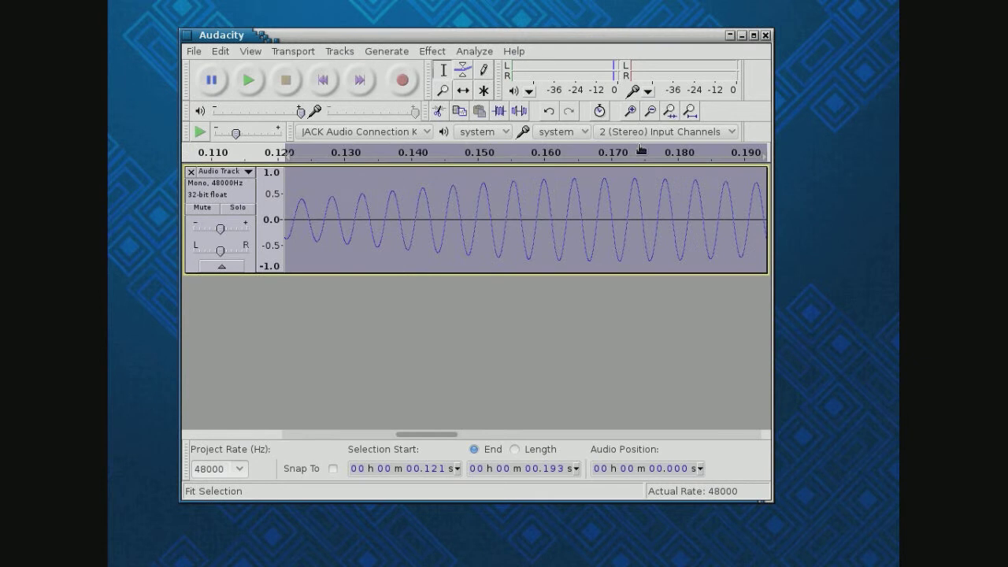
left_click(249, 82)
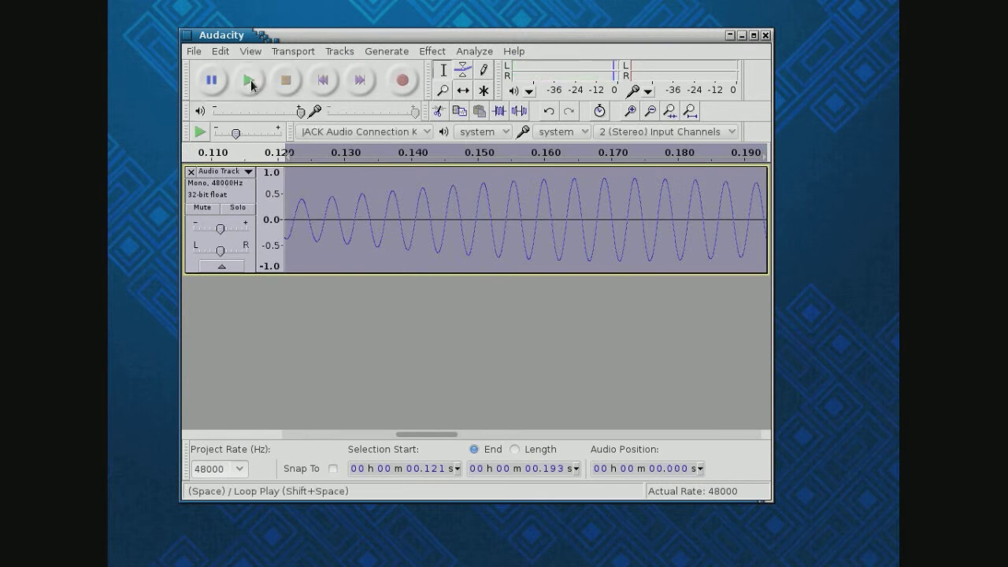
left_click(251, 82)
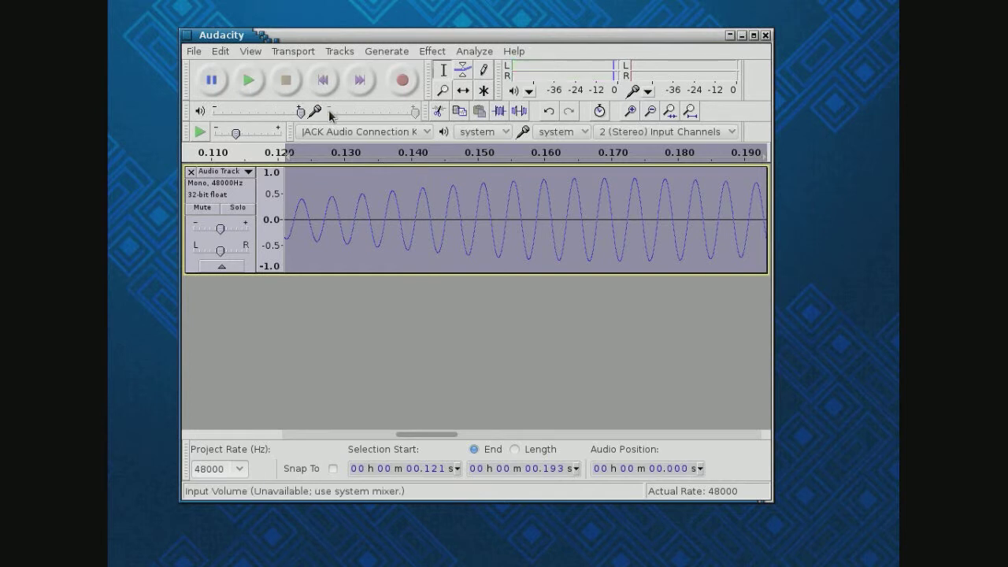
left_click(247, 199)
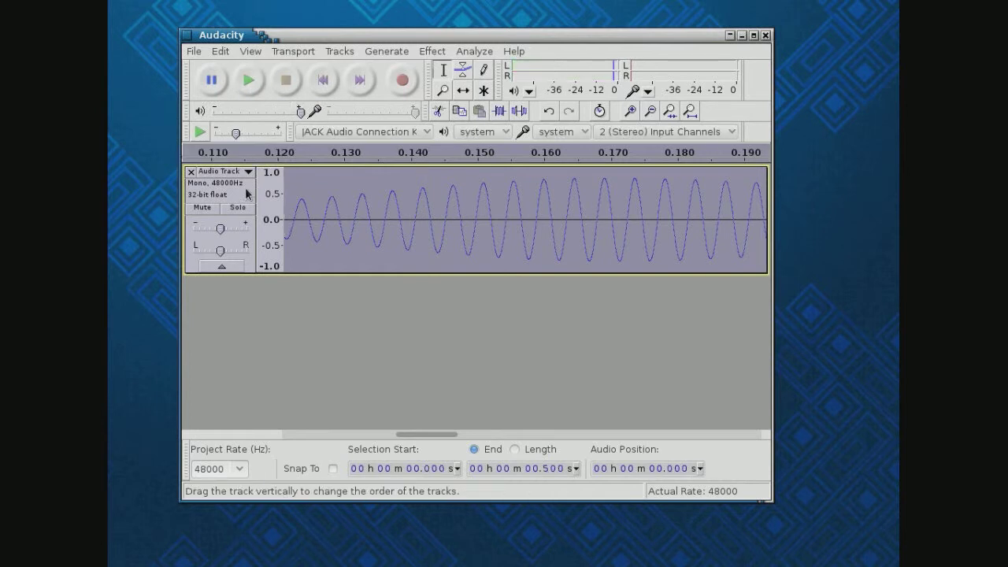
left_click(670, 111)
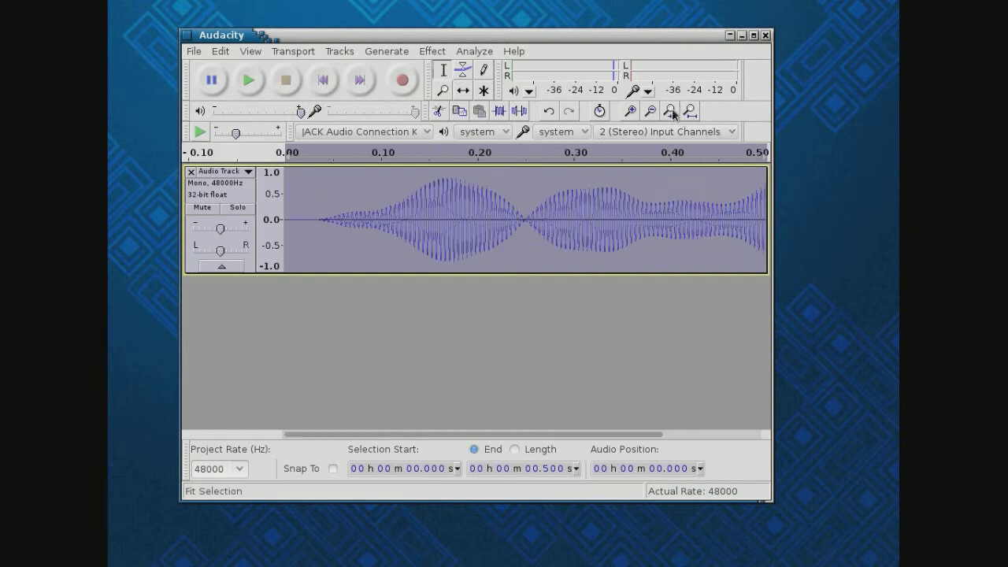
left_click(251, 81)
left_click(230, 319)
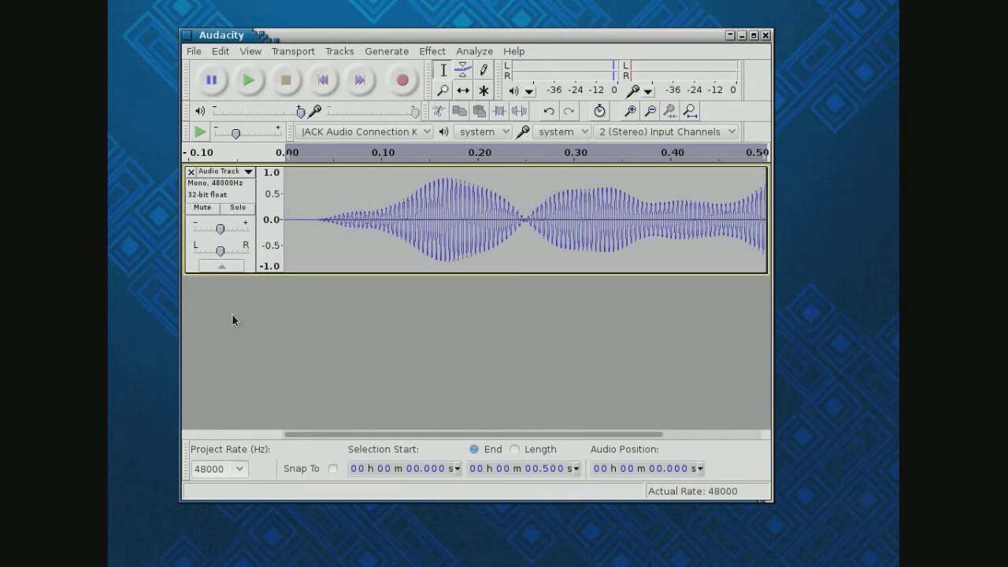
- Generate a second white-noise track
left_click(394, 52)
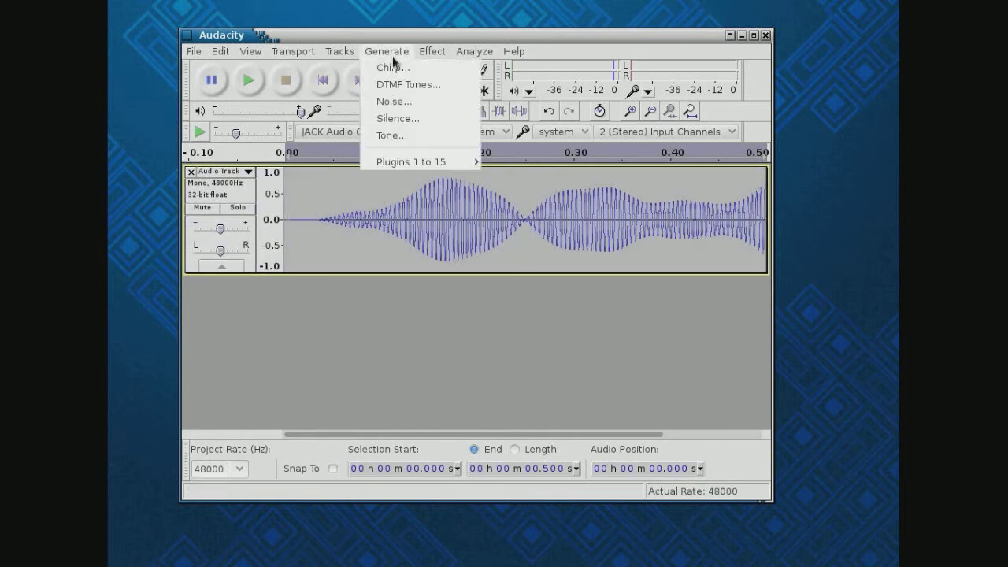
left_click(399, 107)
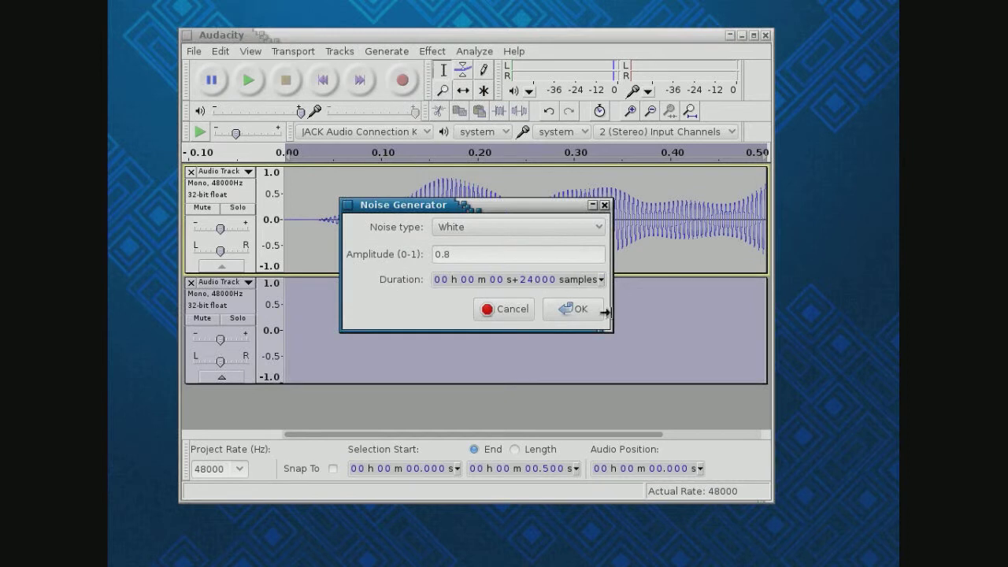
left_click(579, 312)
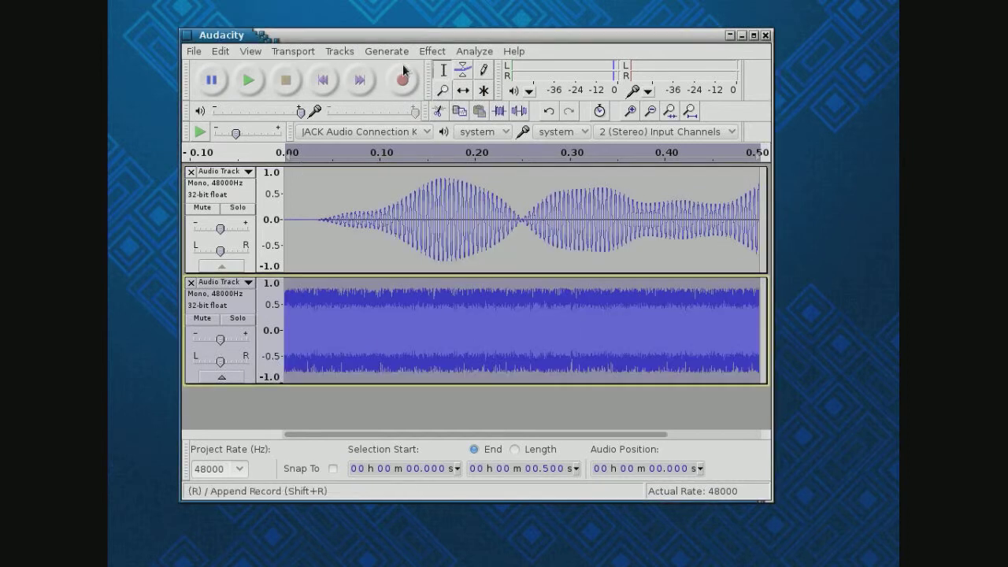
- Band-pass the new noise with Glame at 440 Hz, 12 Hz bandwidth and 8 stages
left_click(433, 52)
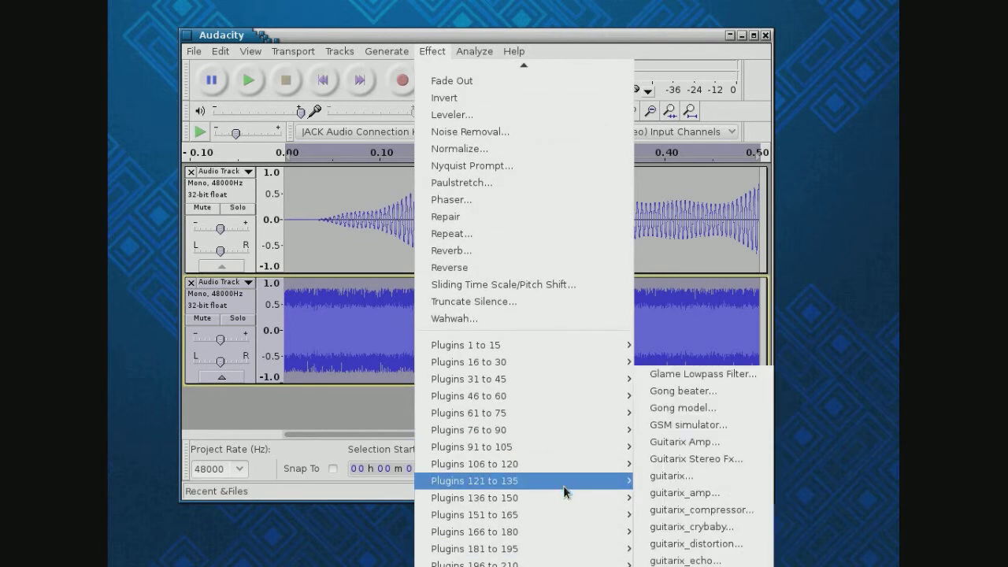
mouse_move(556, 469)
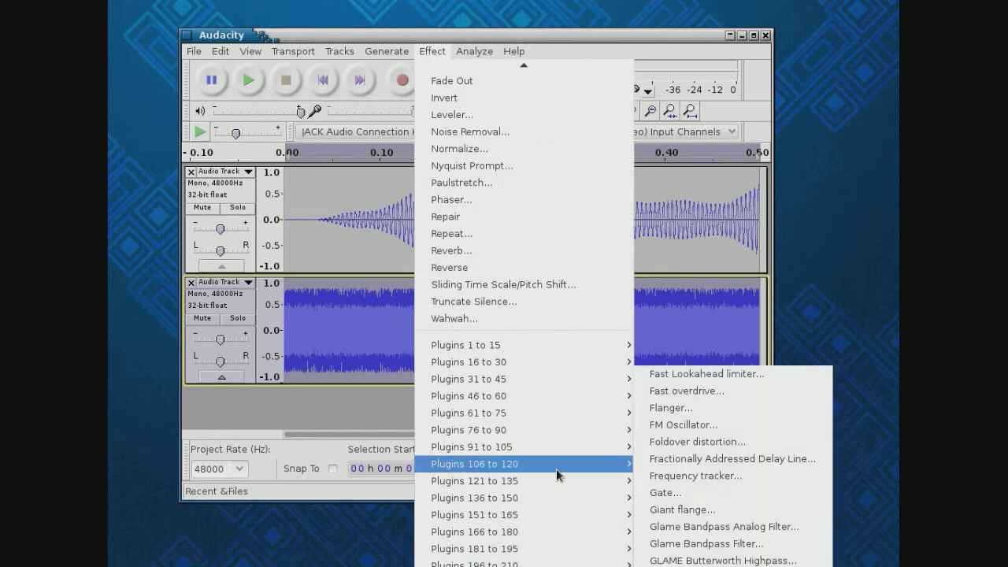
left_click(722, 545)
left_click_drag(449, 185, 331, 181)
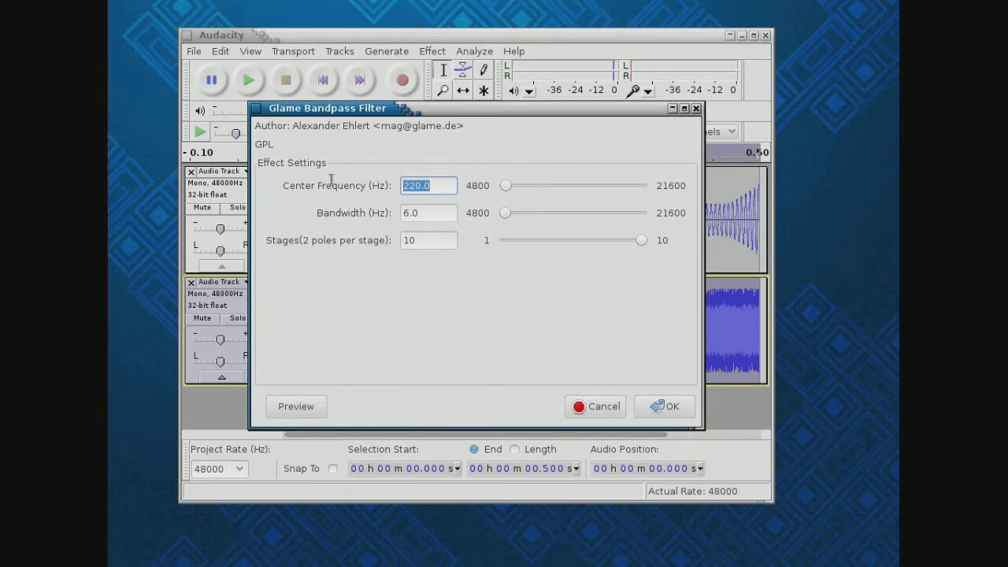
type("440")
key("Tab")
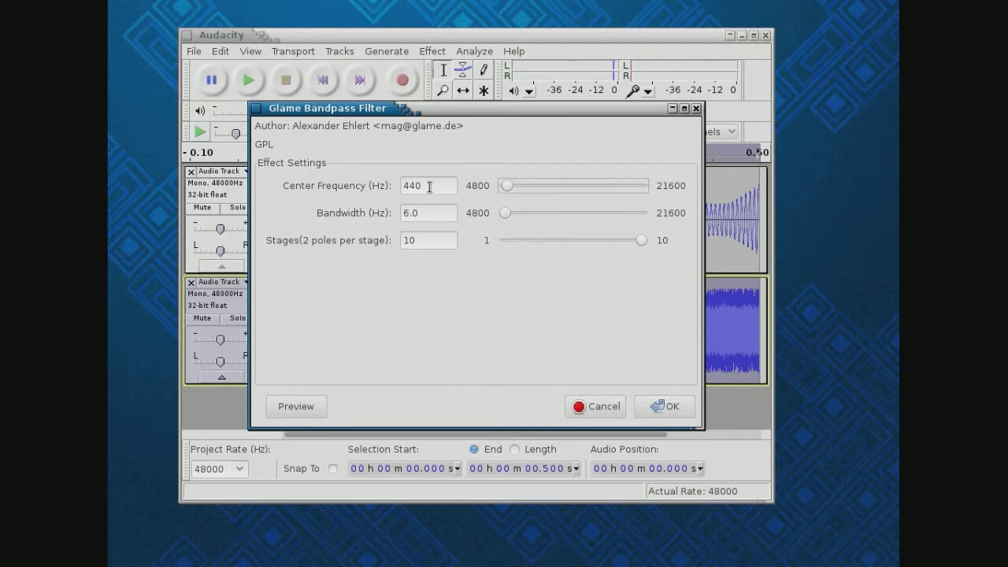
double_click(431, 212)
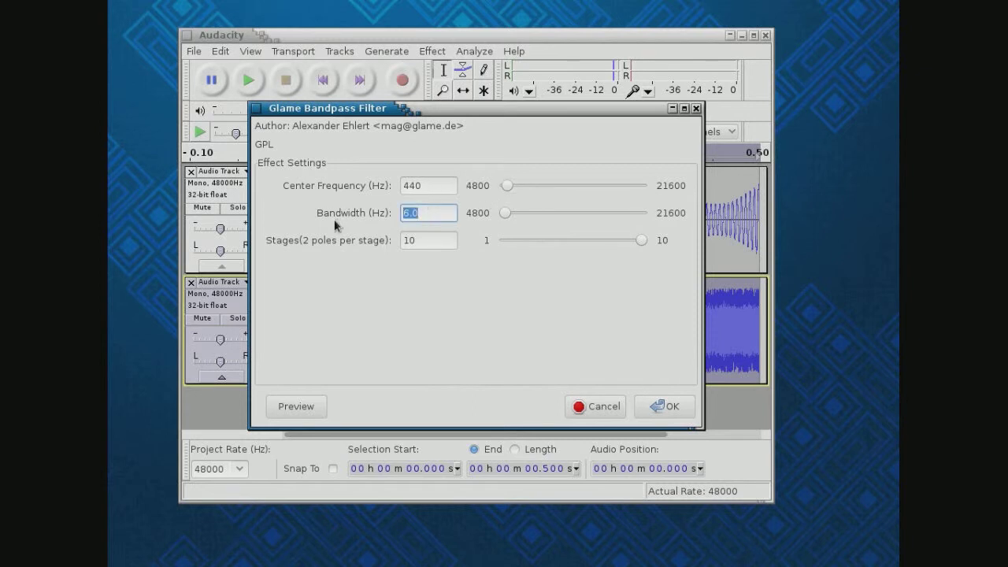
type("12")
double_click(431, 240)
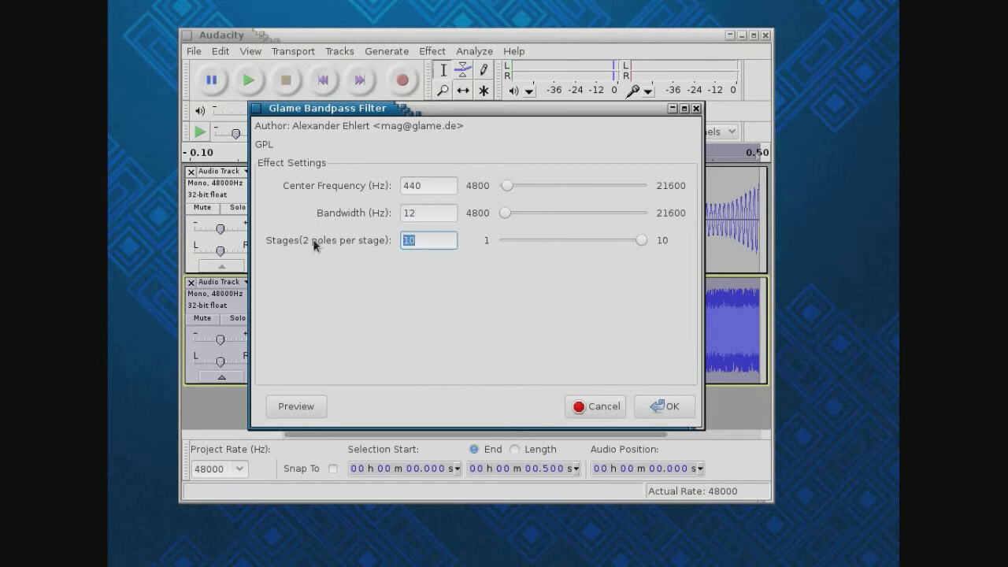
type("8")
left_click(664, 413)
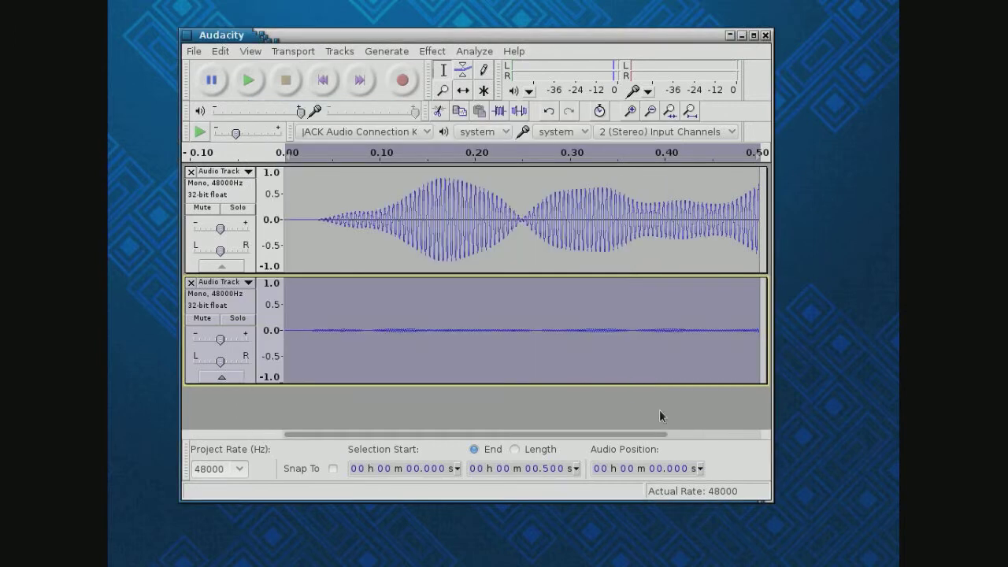
- Normalize the 440 Hz filtered noise track to a -3 dB peak
left_click(440, 50)
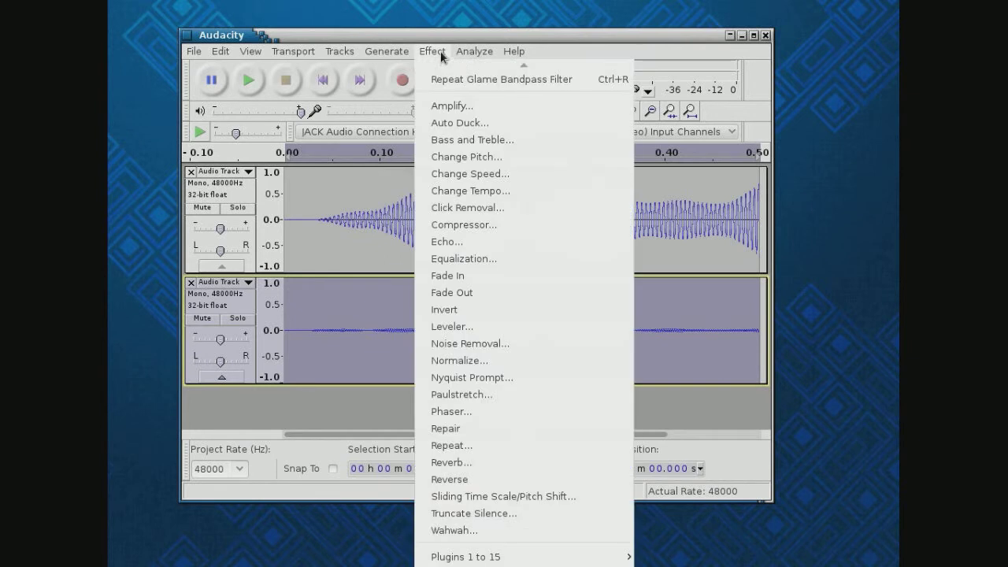
left_click(498, 360)
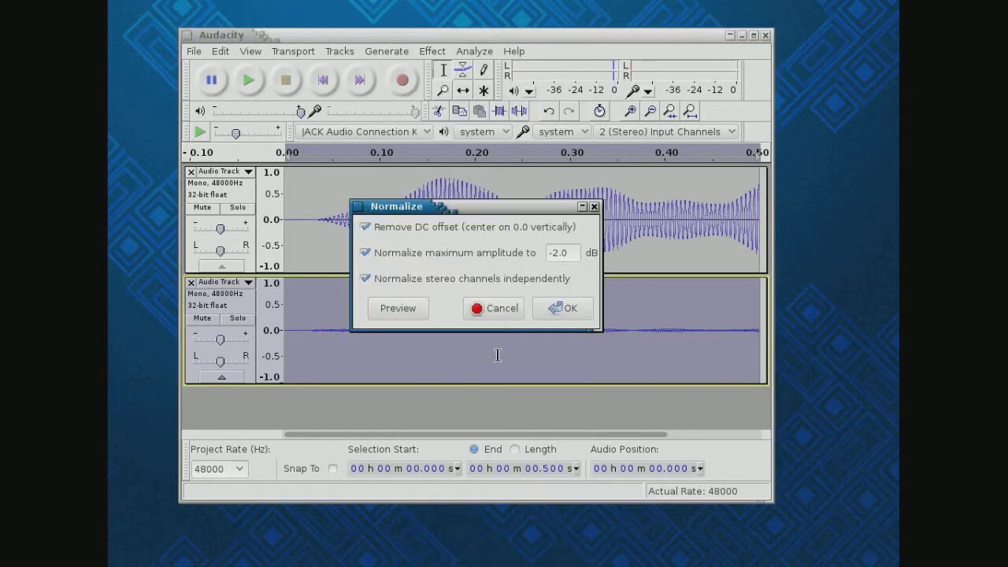
double_click(575, 253)
type("-3")
left_click(569, 312)
- Play the lower track soloed, then unsolo it and play both tracks together
left_click(237, 319)
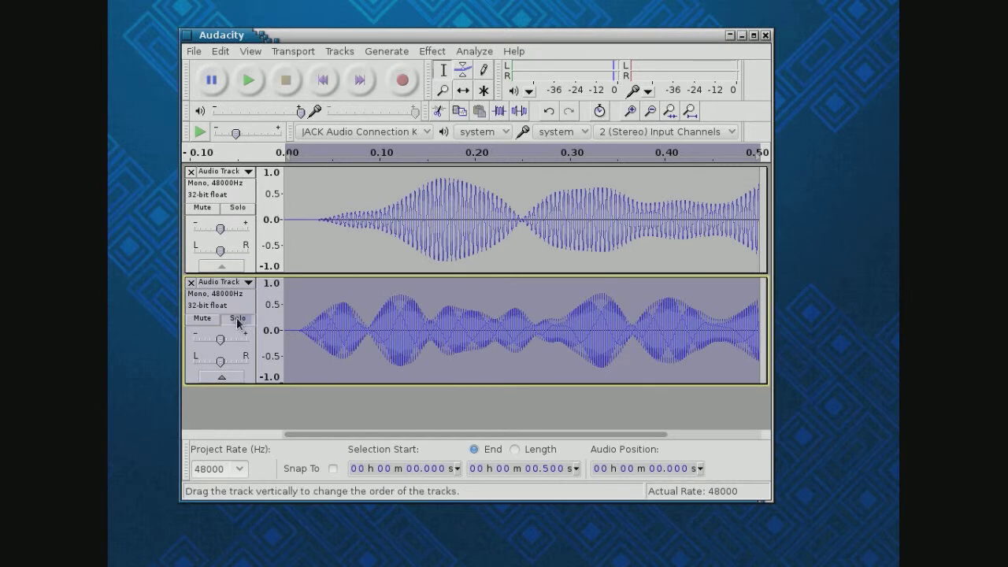
left_click(251, 85)
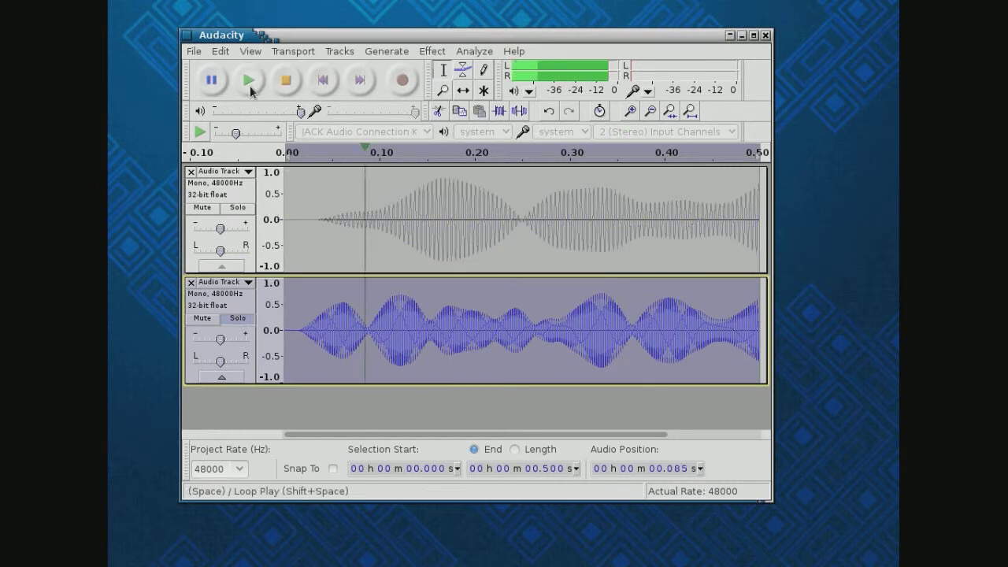
left_click(239, 318)
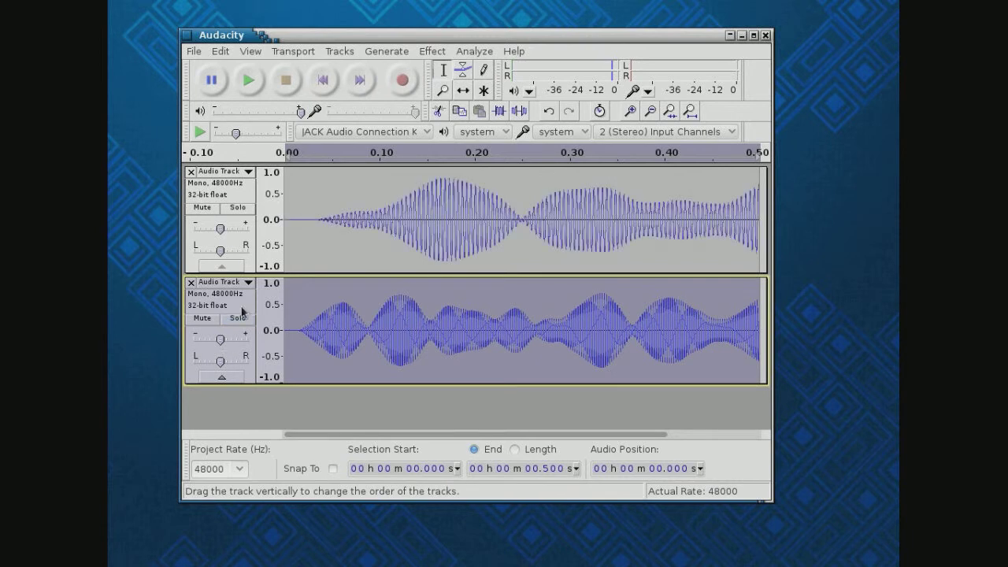
left_click(249, 84)
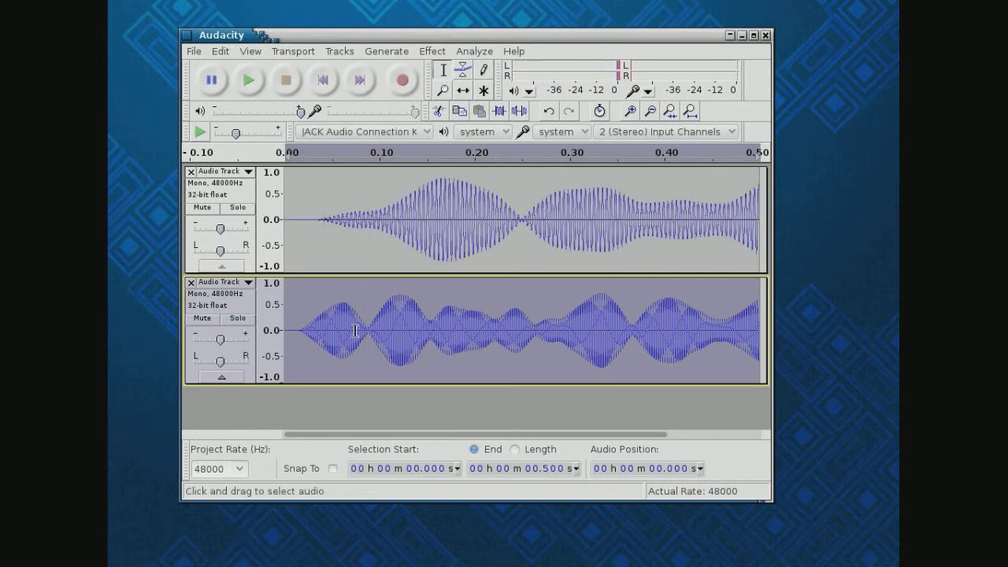
left_click(245, 404)
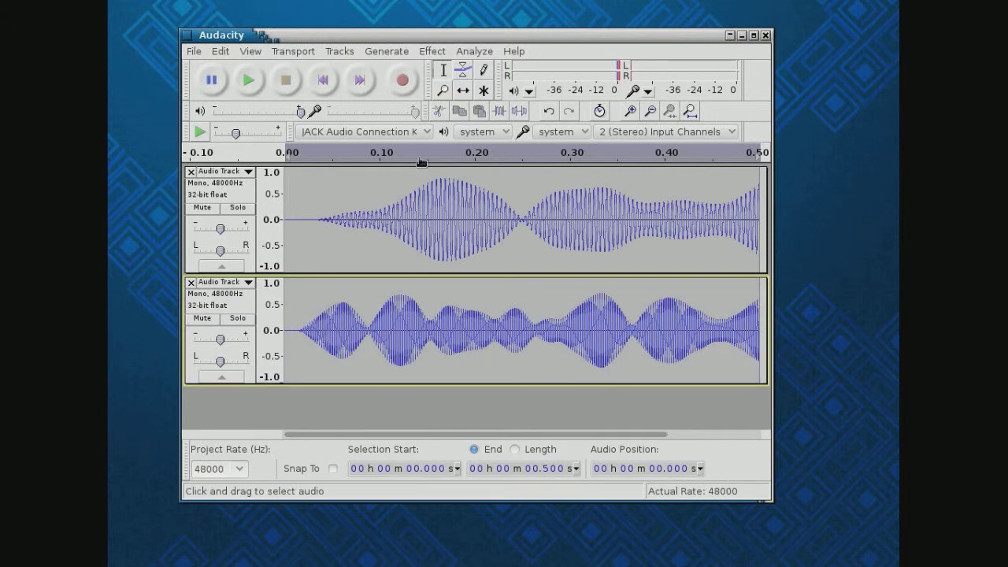
left_click(385, 52)
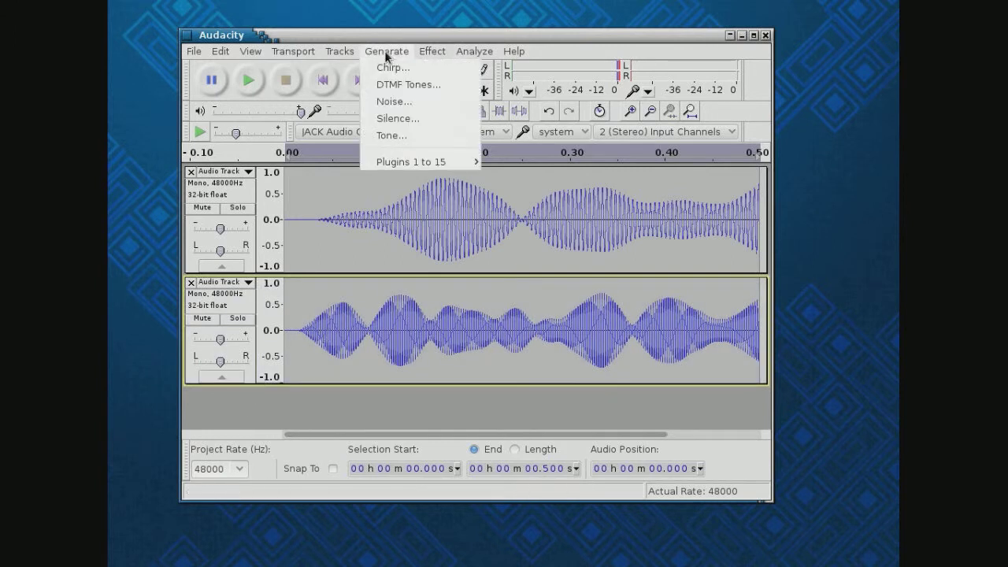
- Generate a third noise track and band-pass it at 660 Hz, 18 Hz bandwidth, 6 stages
left_click(401, 102)
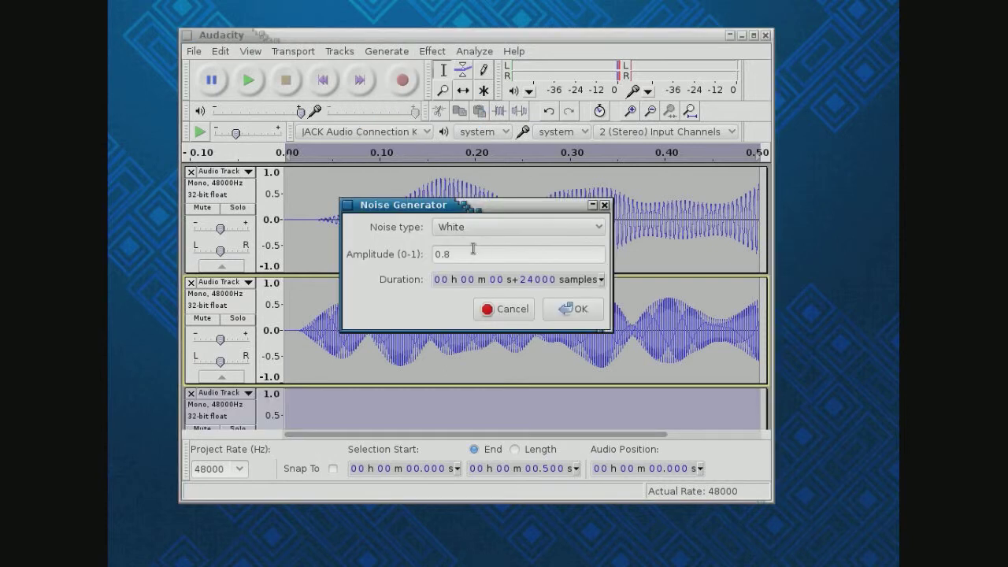
left_click(577, 307)
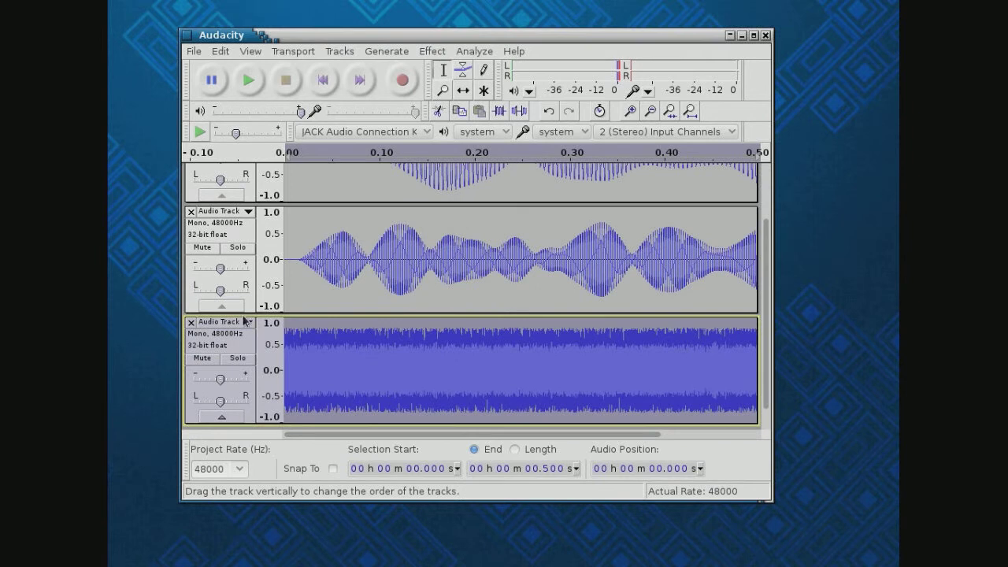
left_click(438, 55)
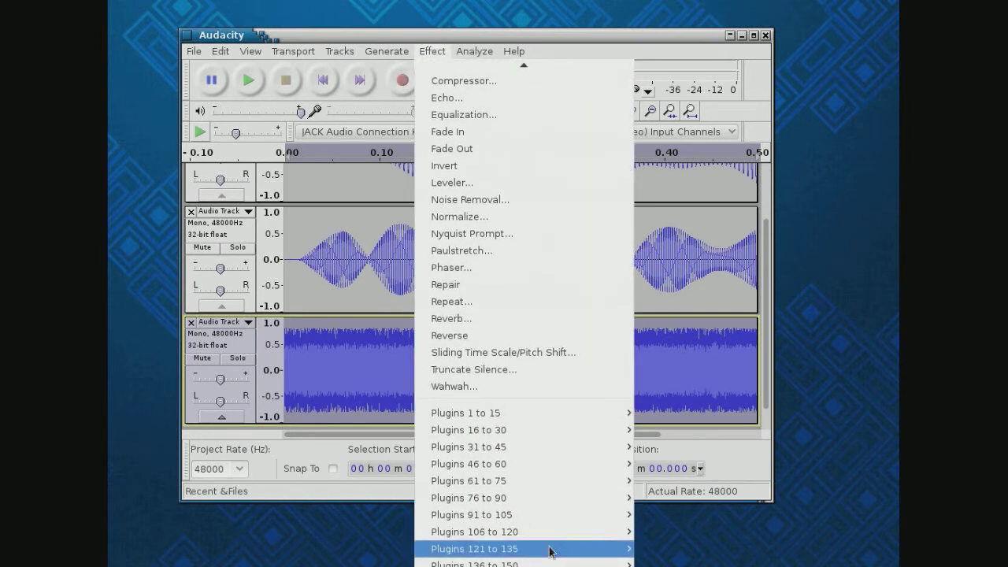
mouse_move(564, 517)
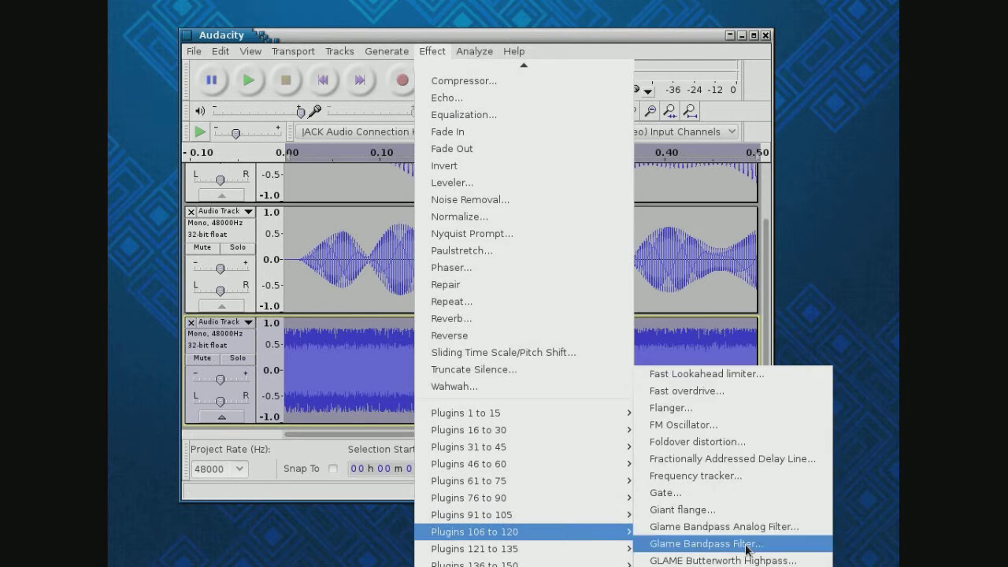
left_click(747, 543)
double_click(449, 184)
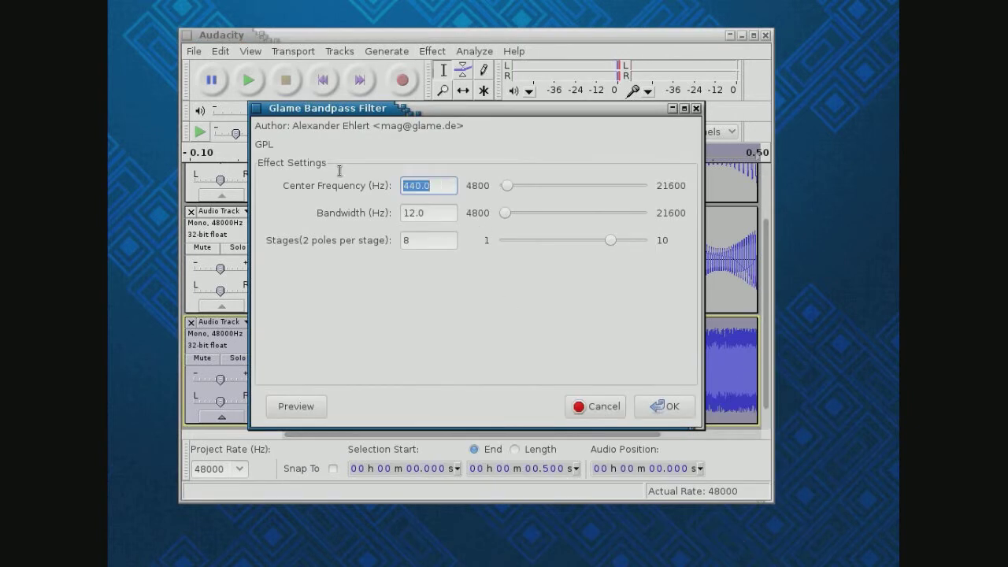
type("660")
key("BackSpace")
type("0")
key("Tab")
key("Tab")
type("18")
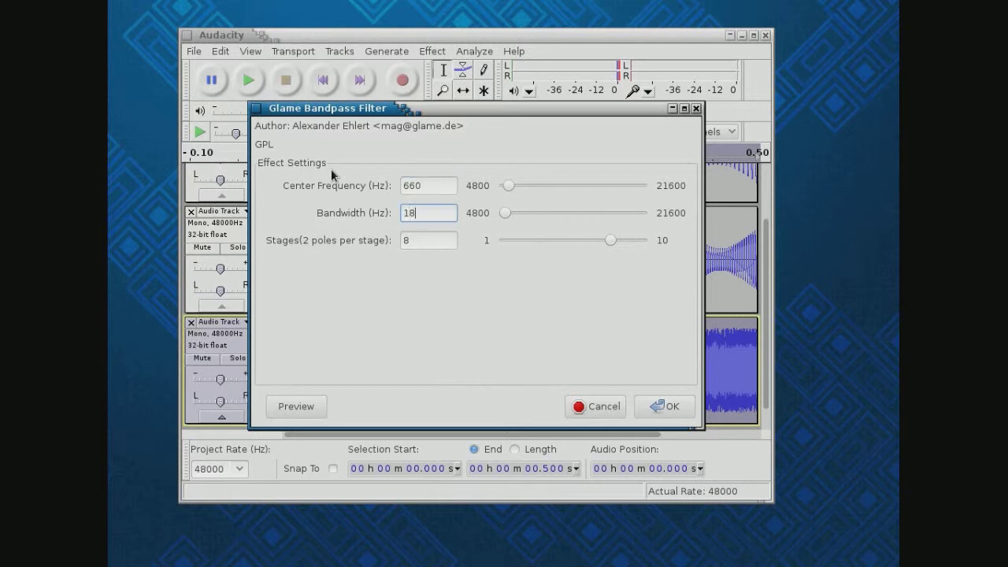
key("Tab")
key("Tab")
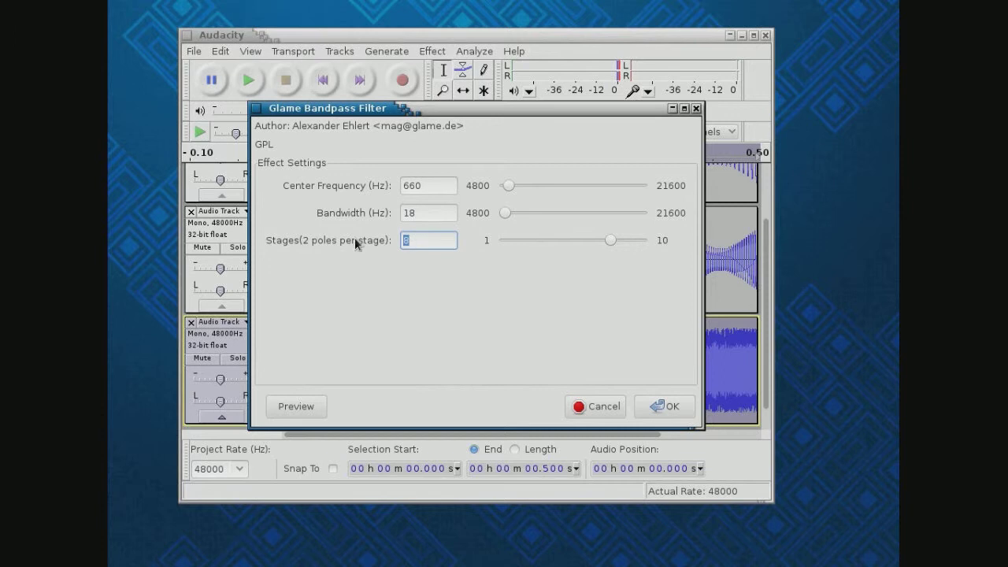
type("6")
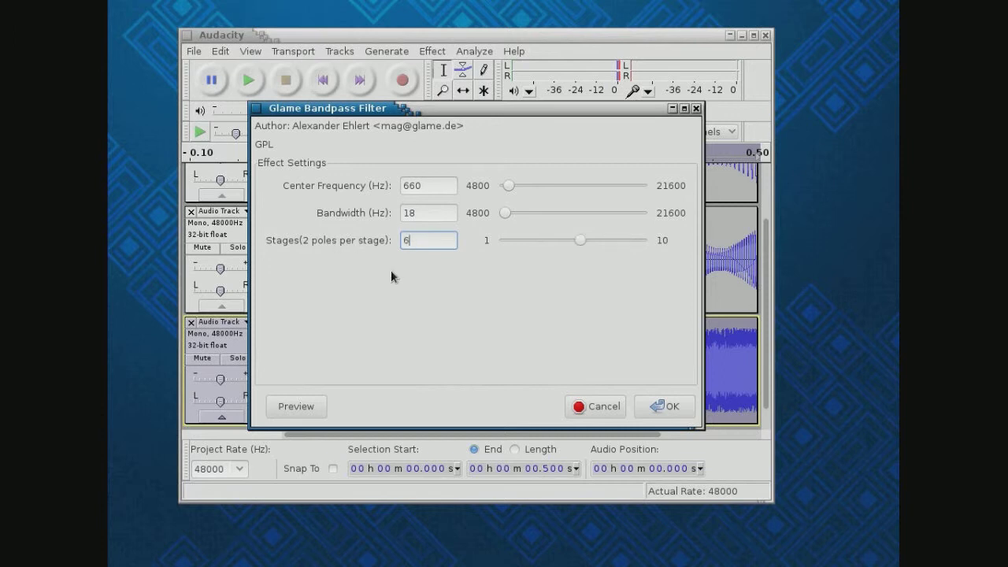
left_click(668, 406)
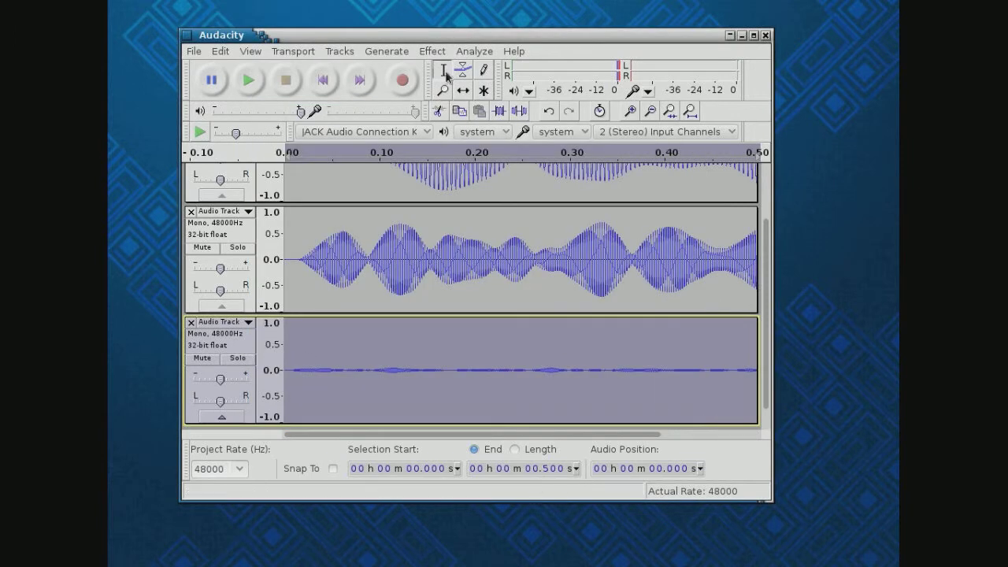
- Normalize the bottom track to -3 dB and play the result
left_click(432, 51)
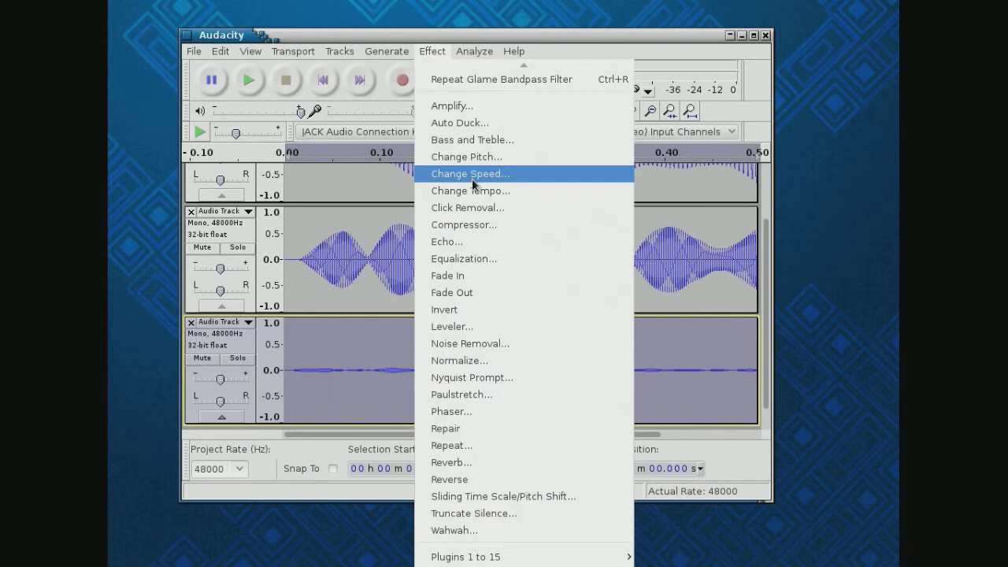
left_click(564, 360)
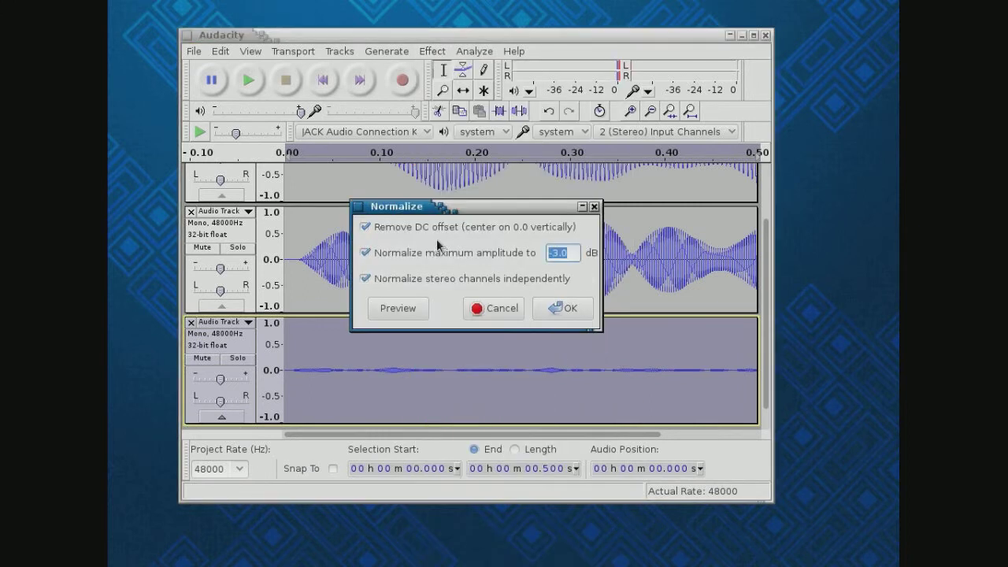
type("0")
key("BackSpace")
type("-")
type("3")
left_click(571, 310)
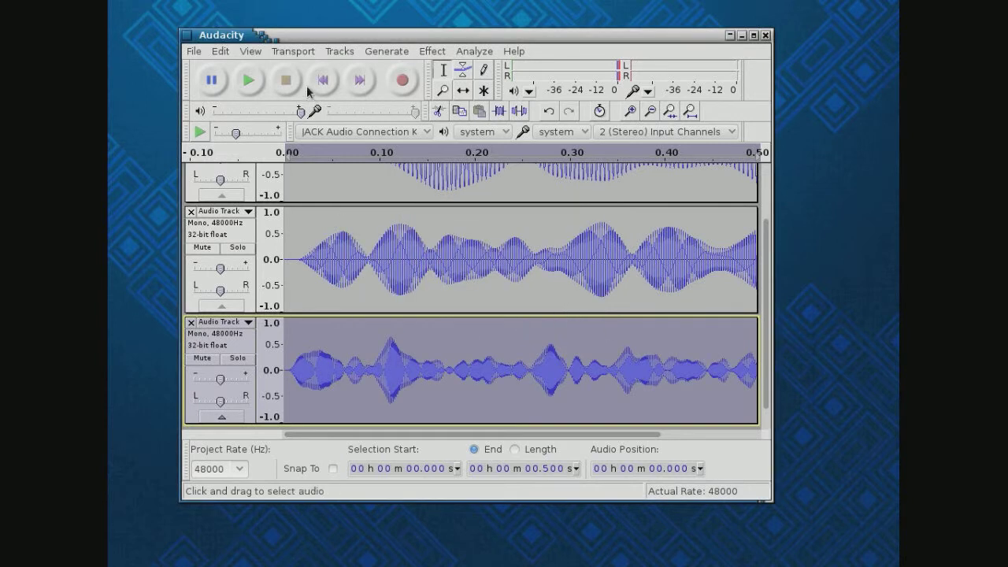
left_click(257, 89)
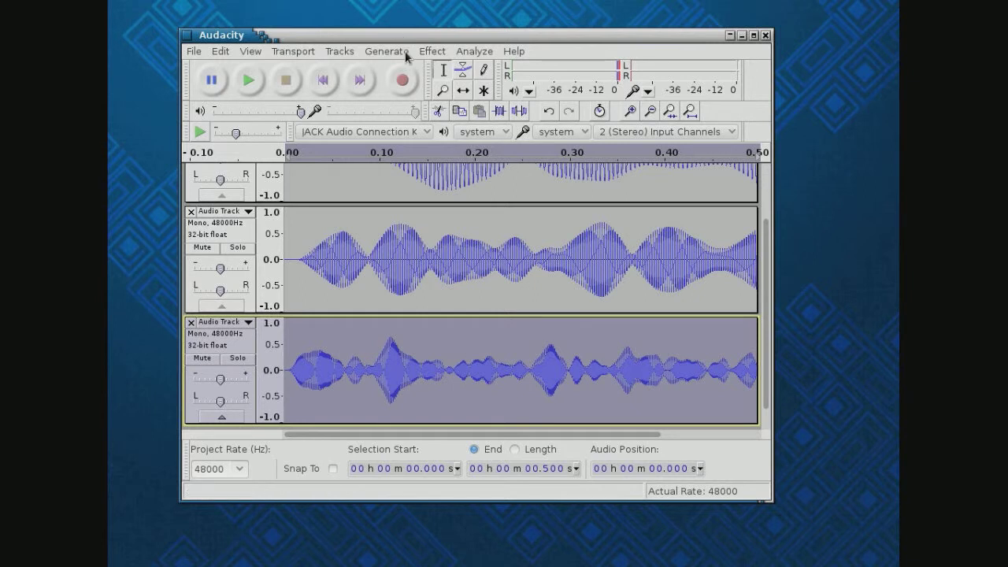
- Renormalize the bottom track to a -6 dB peak
left_click(431, 51)
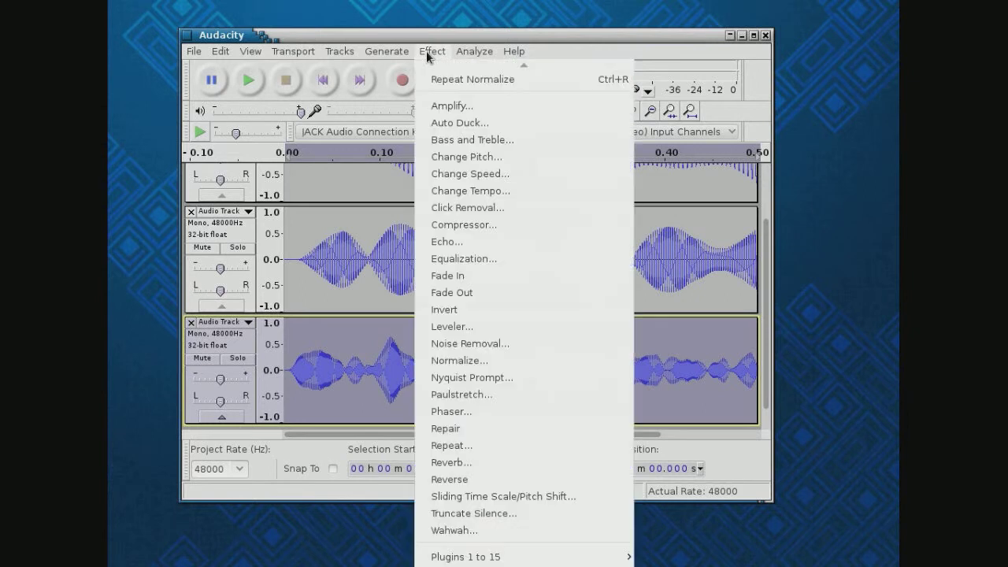
left_click(550, 370)
left_click_drag(577, 253, 524, 251)
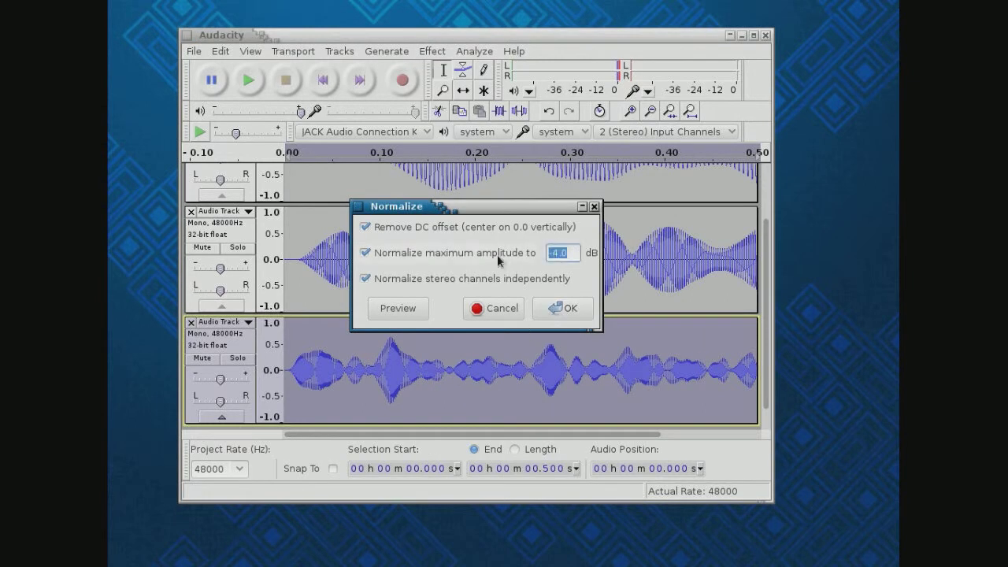
type("-6")
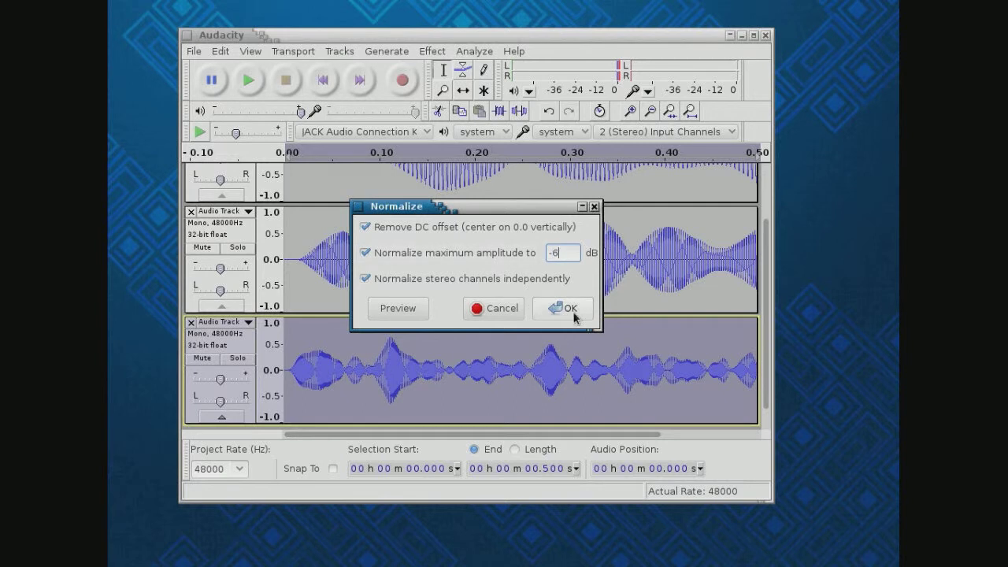
left_click(569, 309)
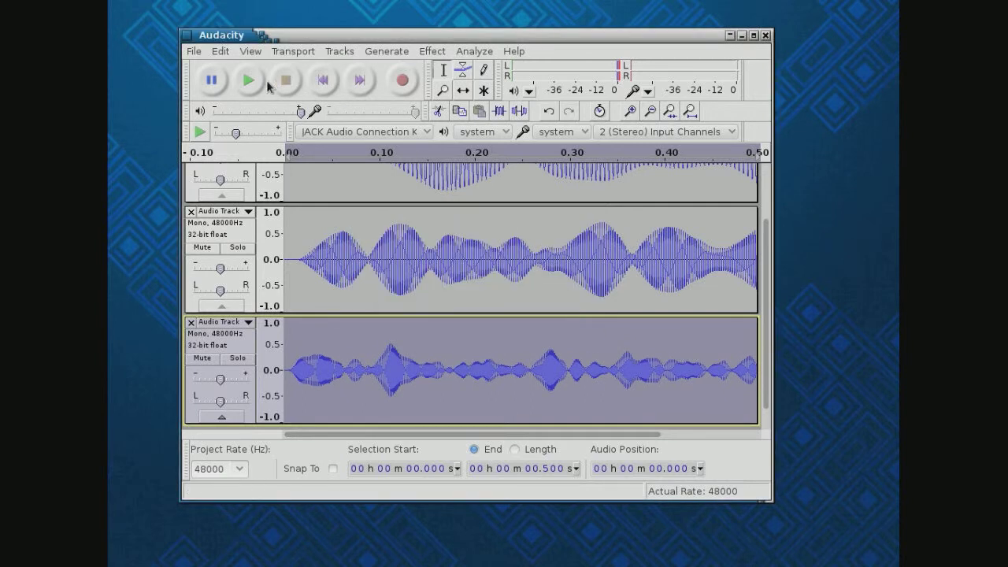
- Play the selection, mute the middle track, and play it again
left_click(247, 79)
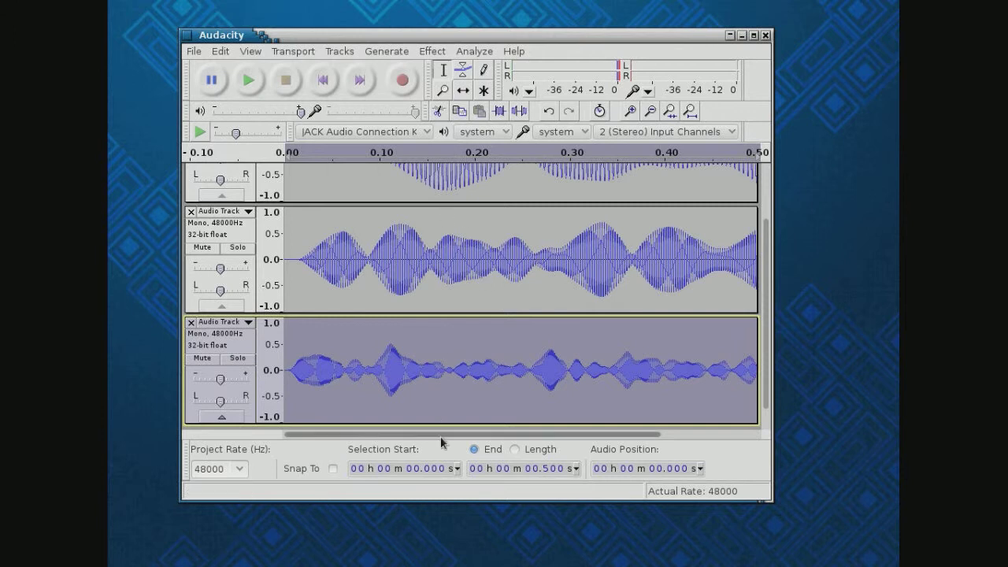
left_click(201, 248)
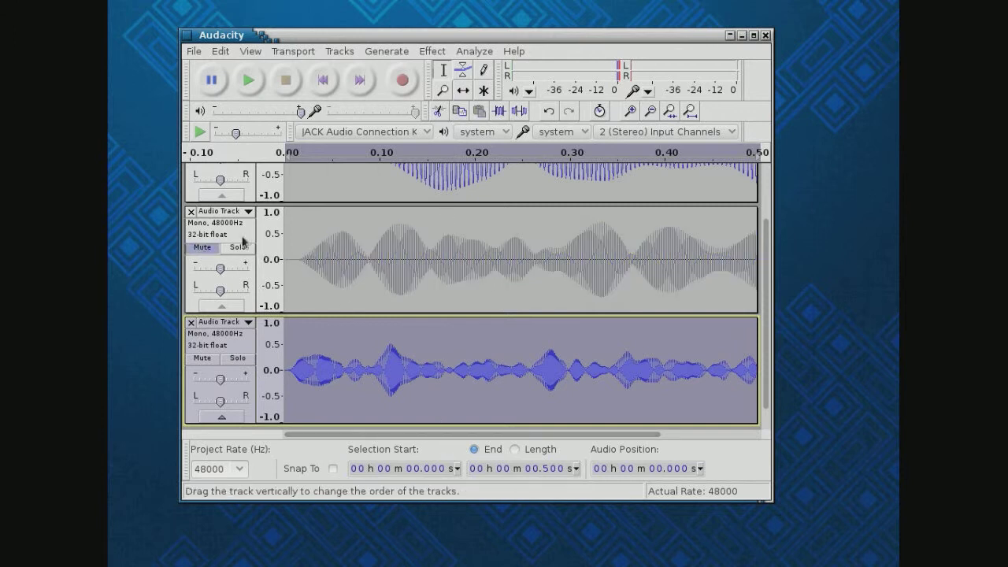
left_click(246, 86)
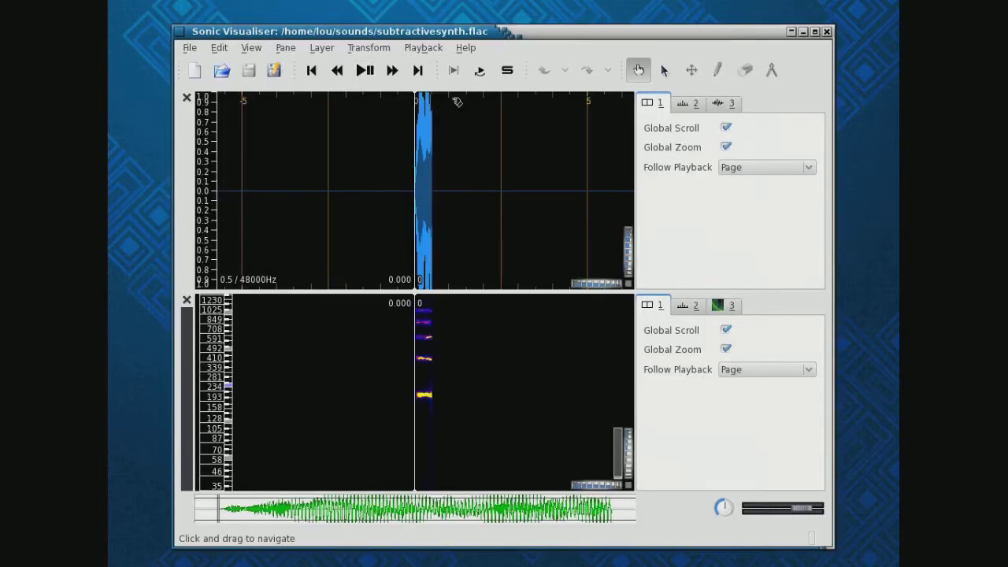
- Play subtractivesynth and zoom to show the first half second and harmonics from about 181–3052 Hz
key("space")
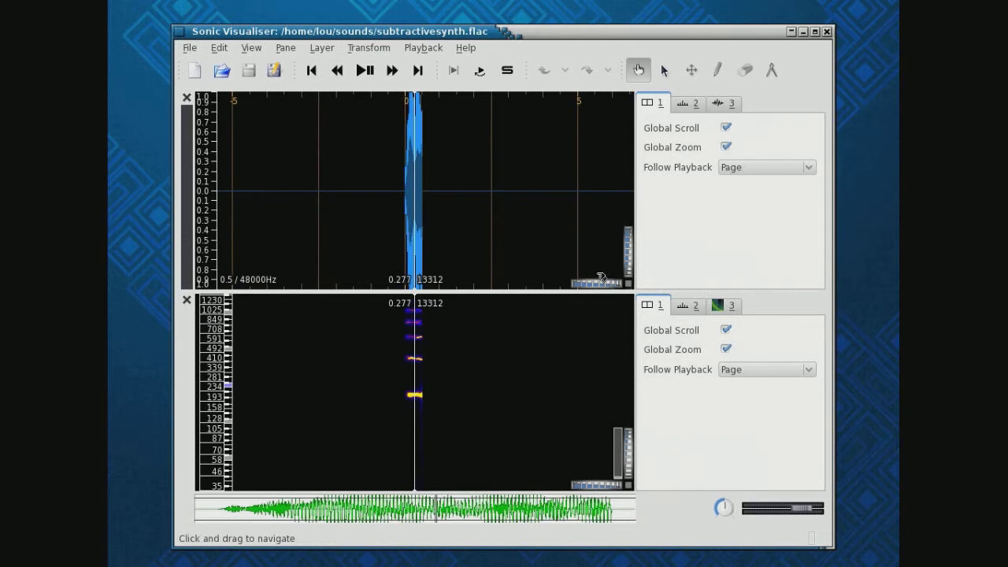
left_click_drag(612, 289, 653, 292)
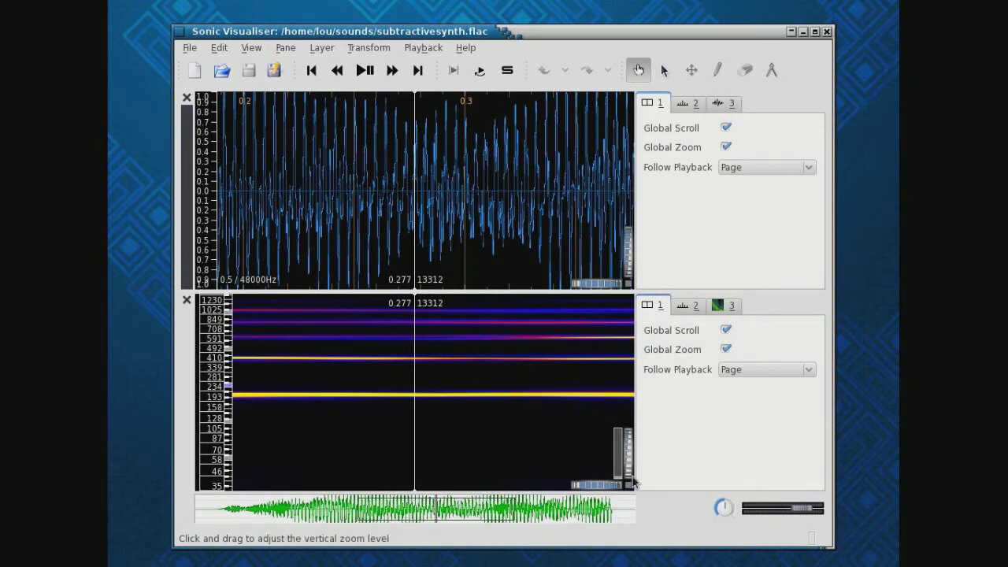
scroll(622, 483, "up", 4)
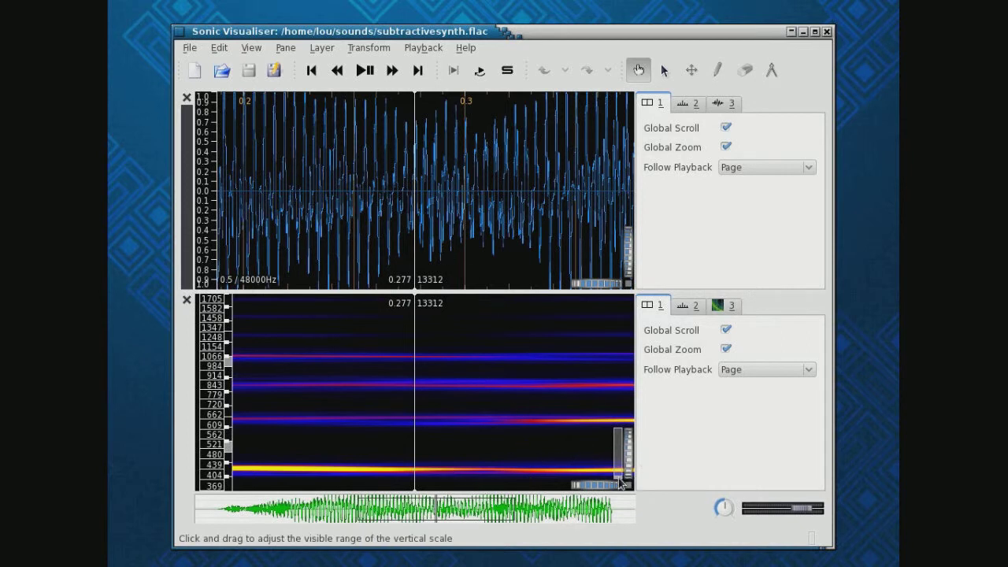
left_click_drag(629, 478, 629, 474)
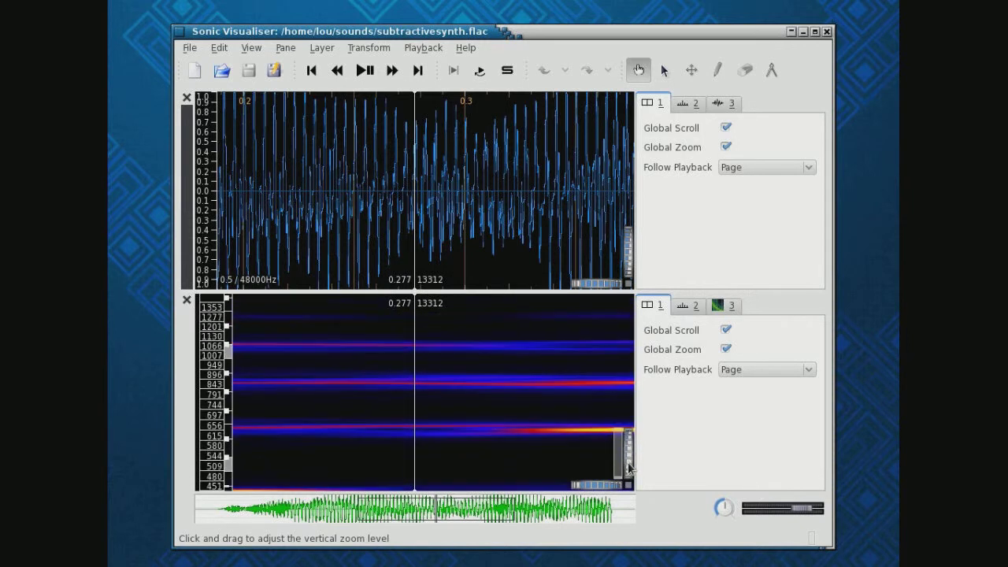
scroll(628, 469, "down", 3)
scroll(629, 466, "down", 1)
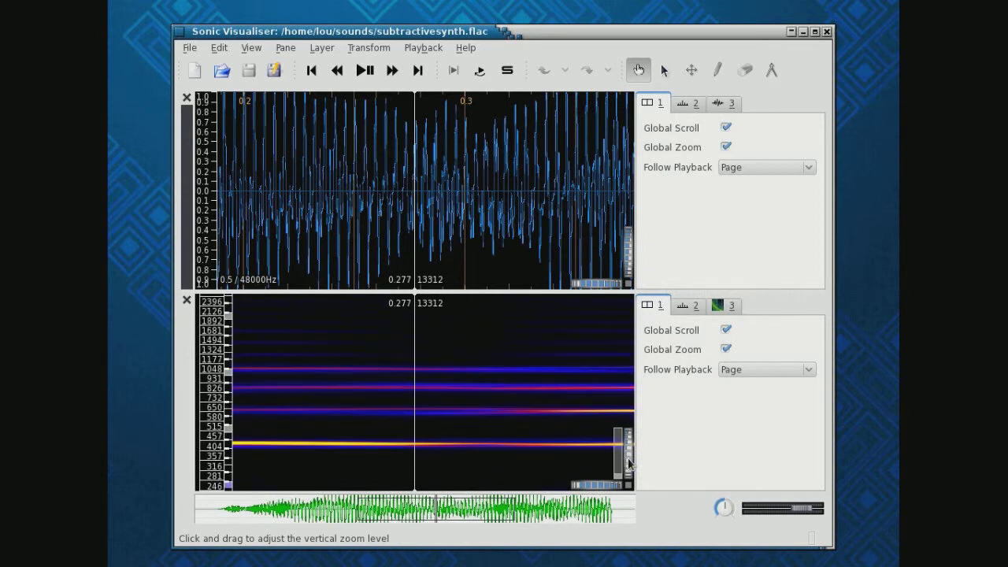
scroll(628, 466, "down", 1)
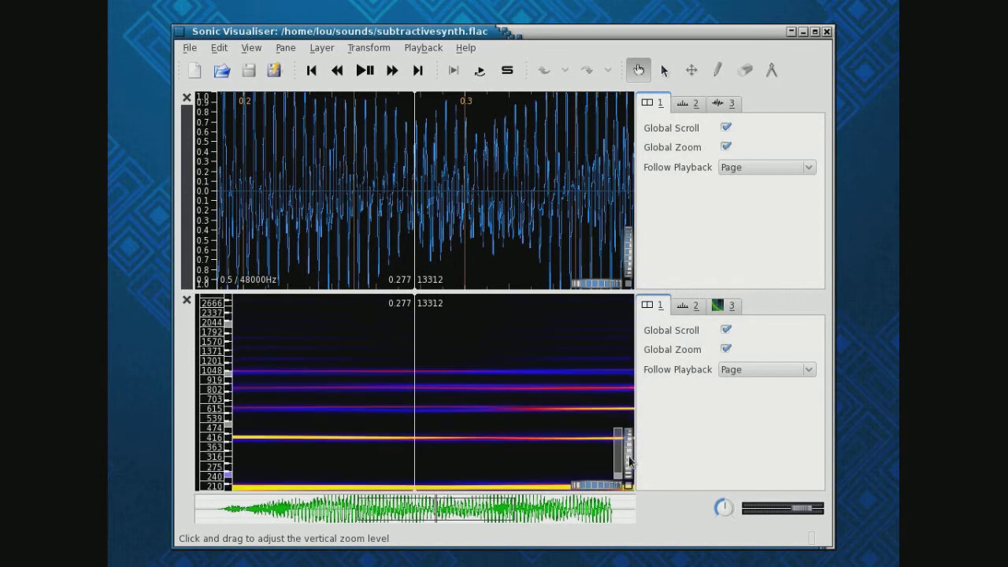
scroll(629, 465, "down", 1)
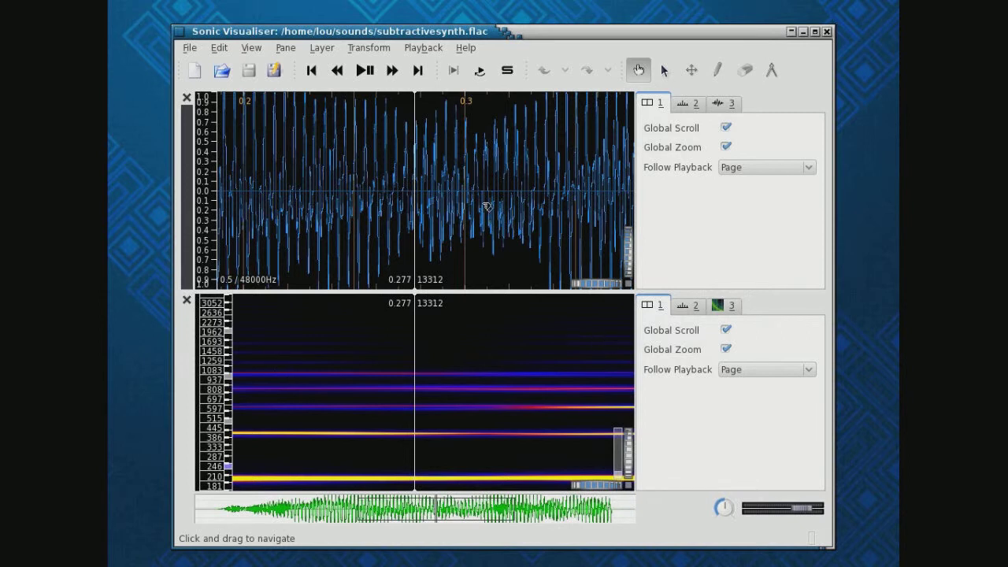
- Zoom the waveform to about a hundredth of a second around 0.28 s to inspect individual cycles
mouse_move(603, 285)
left_mouse_down()
mouse_move(596, 291)
mouse_move(623, 285)
left_mouse_up()
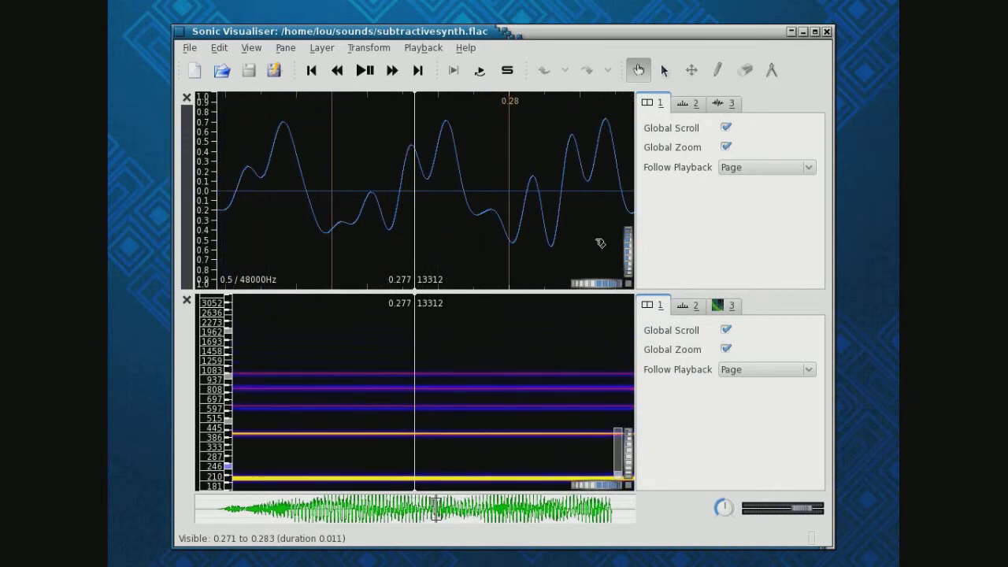
left_click_drag(602, 244, 504, 250)
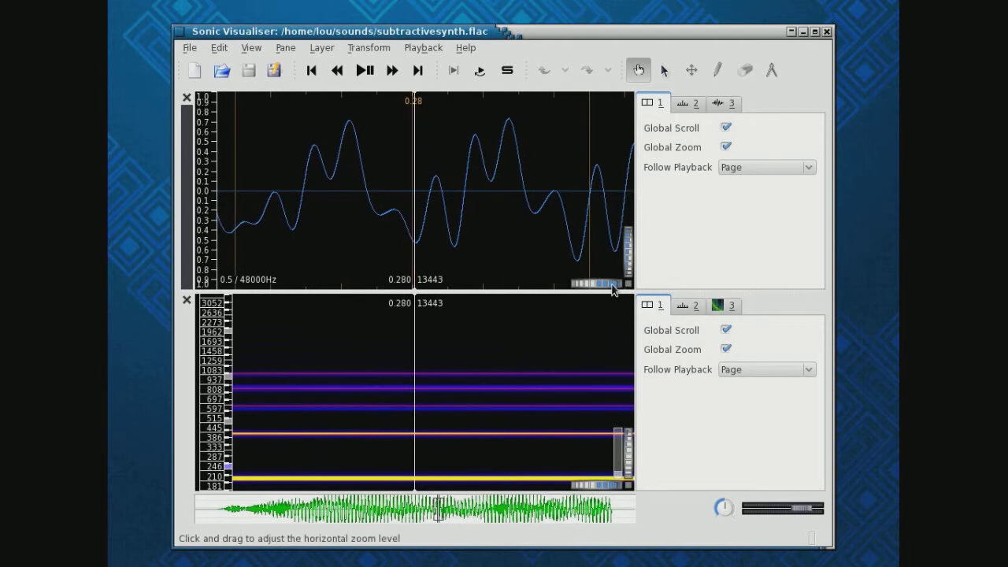
left_click_drag(613, 286, 578, 251)
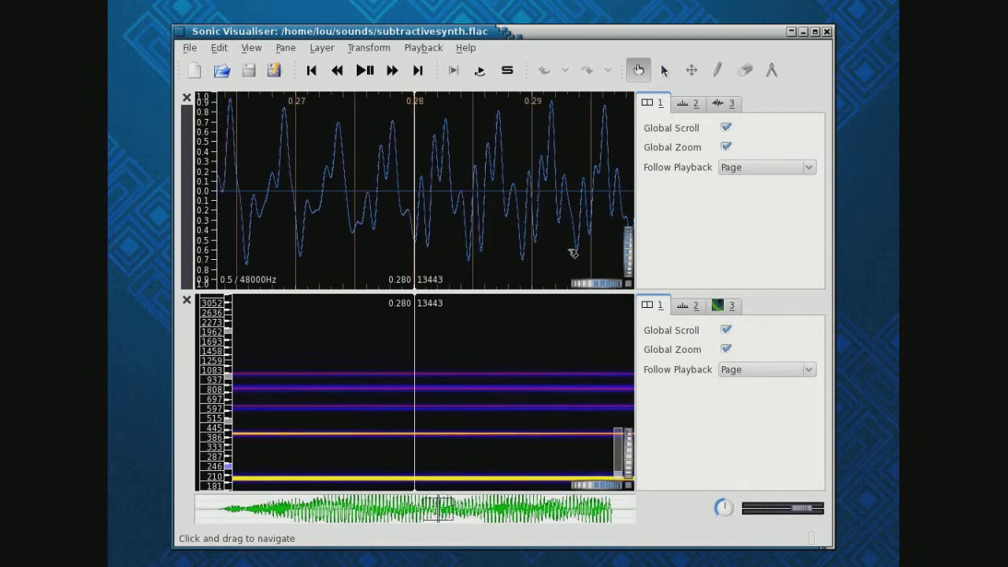
left_click_drag(600, 292, 604, 291)
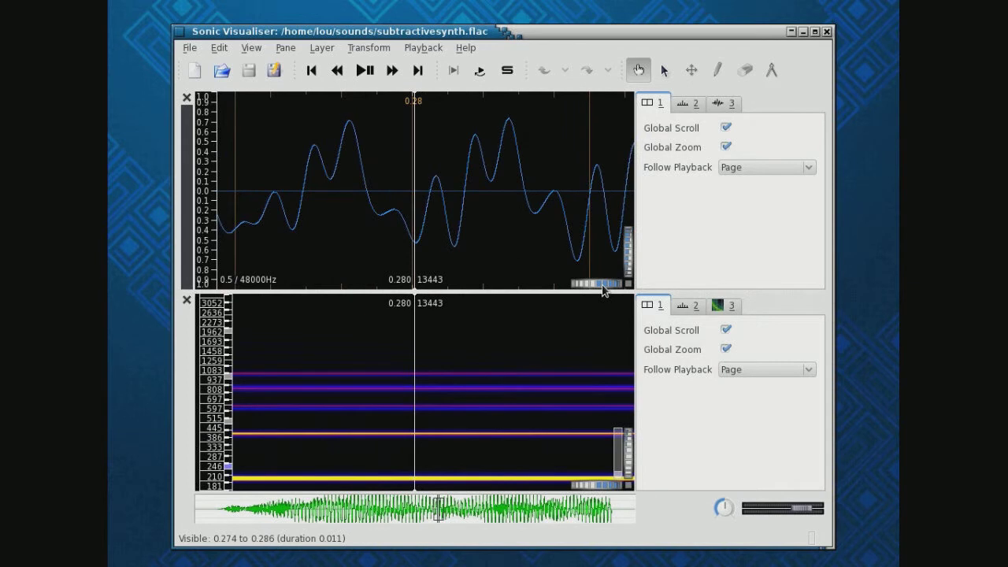
left_click_drag(517, 259, 554, 258)
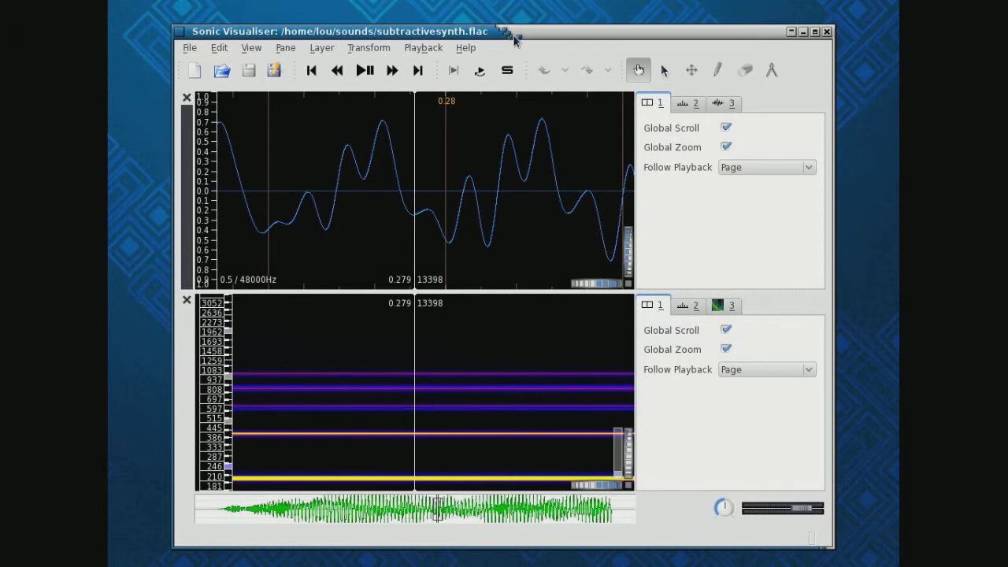
left_click_drag(513, 38, 507, 30)
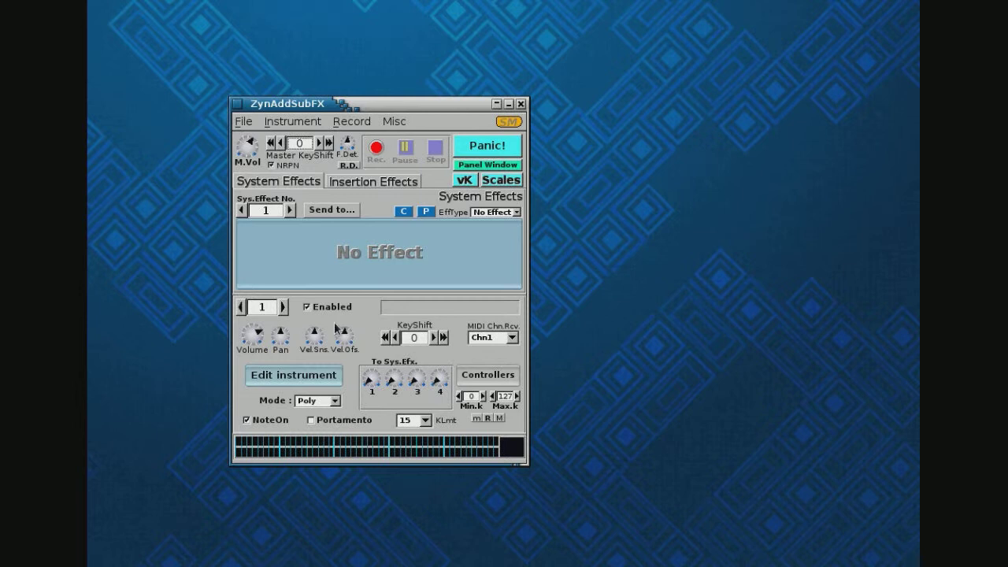
- Start a new patch from the File menu and confirm clearing all parameters
left_click(245, 122)
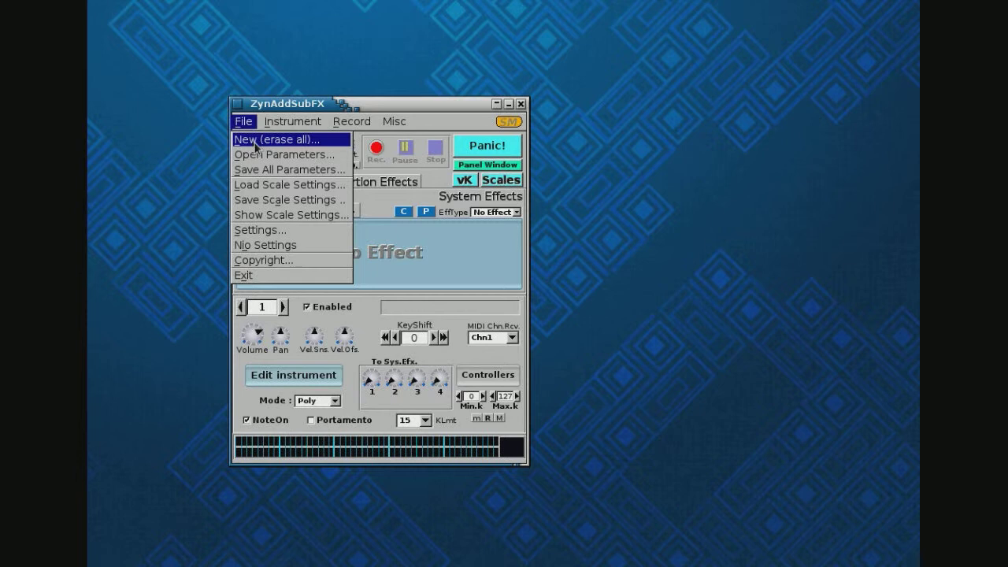
left_click(255, 142)
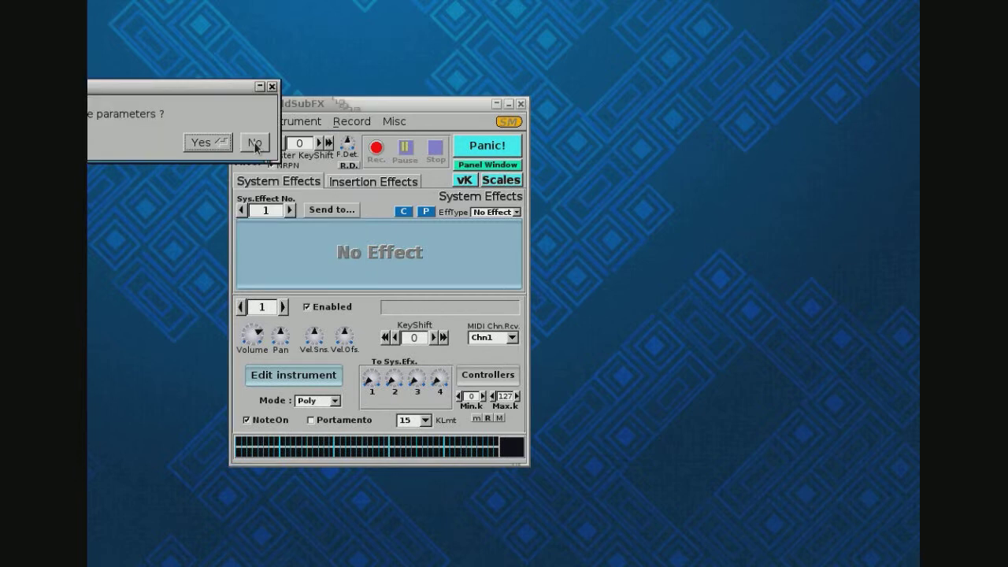
left_click_drag(159, 93, 406, 25)
left_click(445, 78)
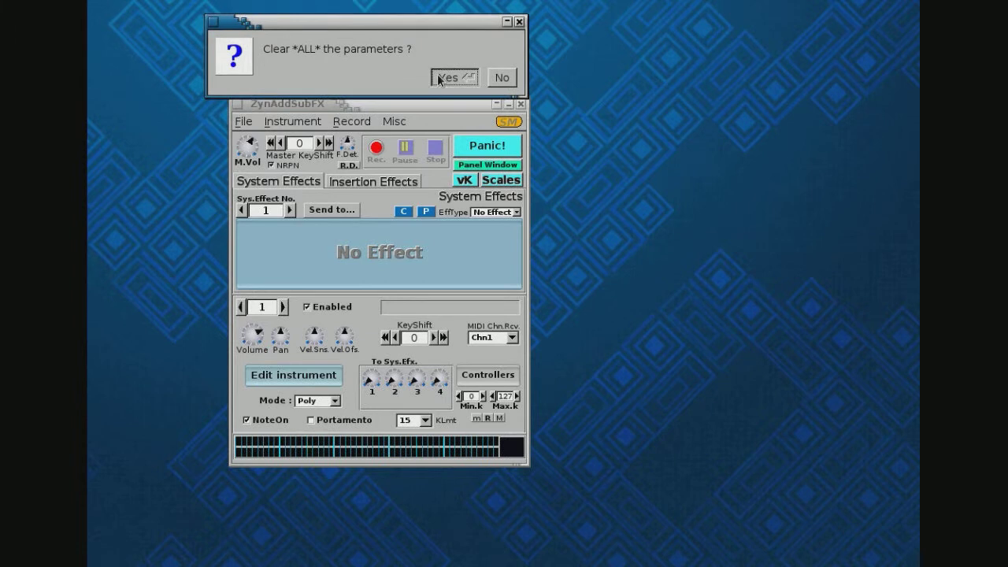
- Disable ADDsynth, enable SUBsynth for part 1, open its parameter editor, and close Instrument Edit
left_click(316, 378)
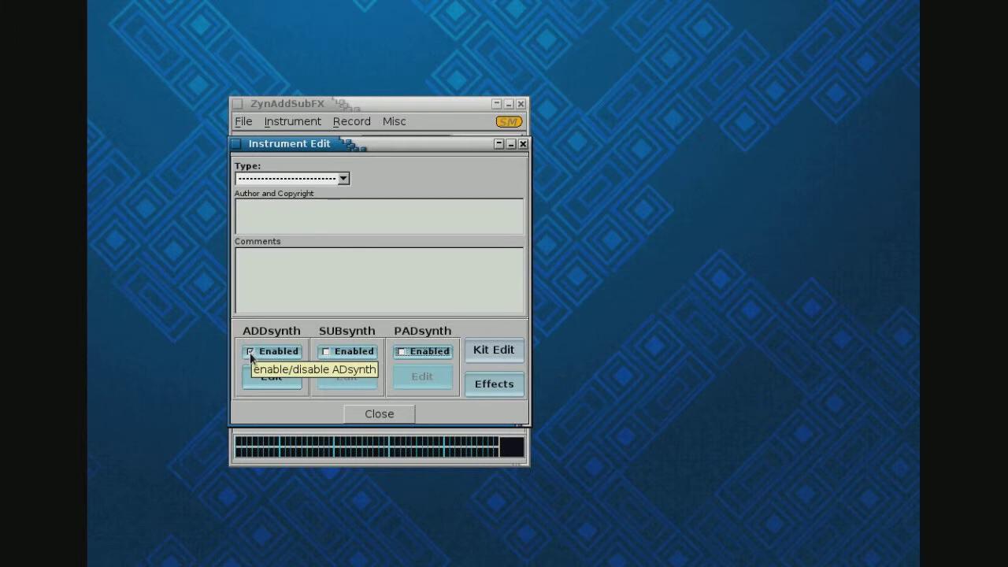
left_click(250, 354)
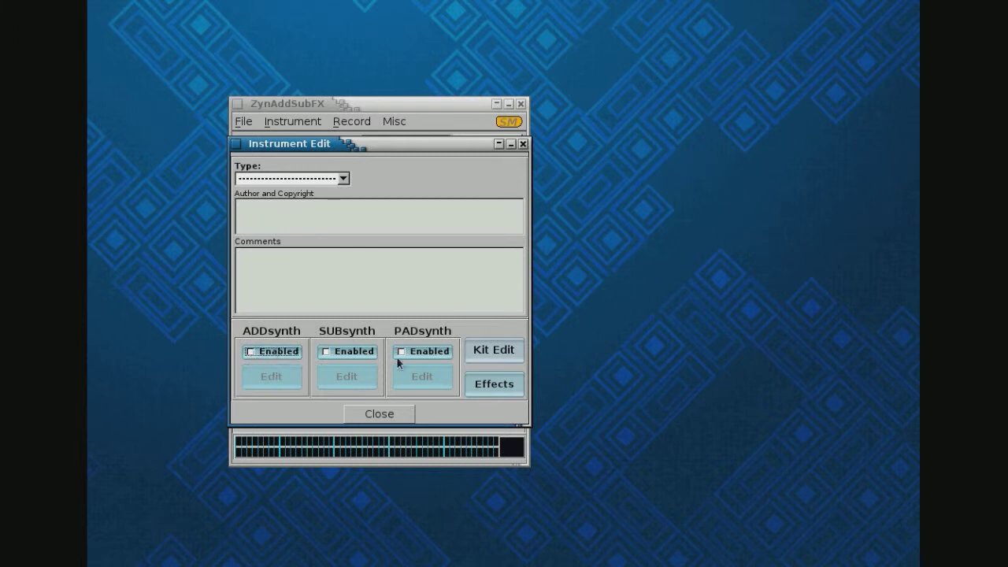
left_click(326, 353)
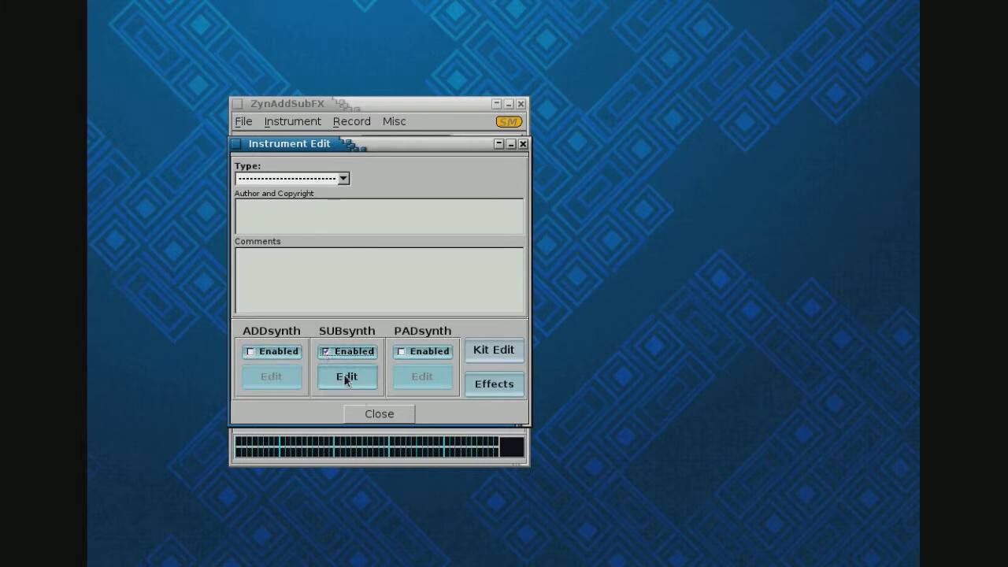
left_click(347, 377)
left_click_drag(204, 278, 524, 144)
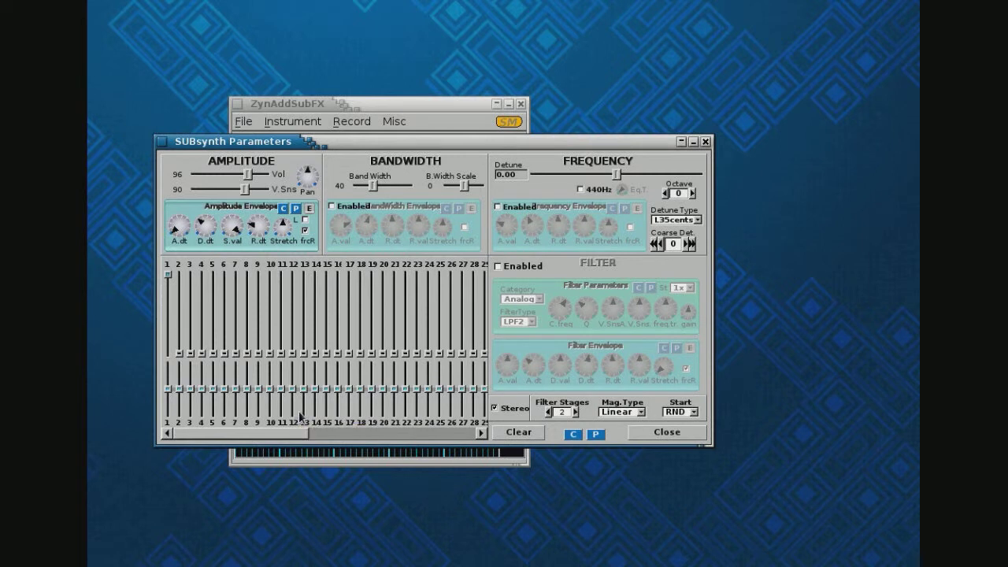
mouse_move(168, 274)
left_mouse_down()
mouse_move(169, 356)
mouse_move(168, 280)
left_mouse_up()
left_click_drag(370, 148, 375, 259)
left_click(511, 147)
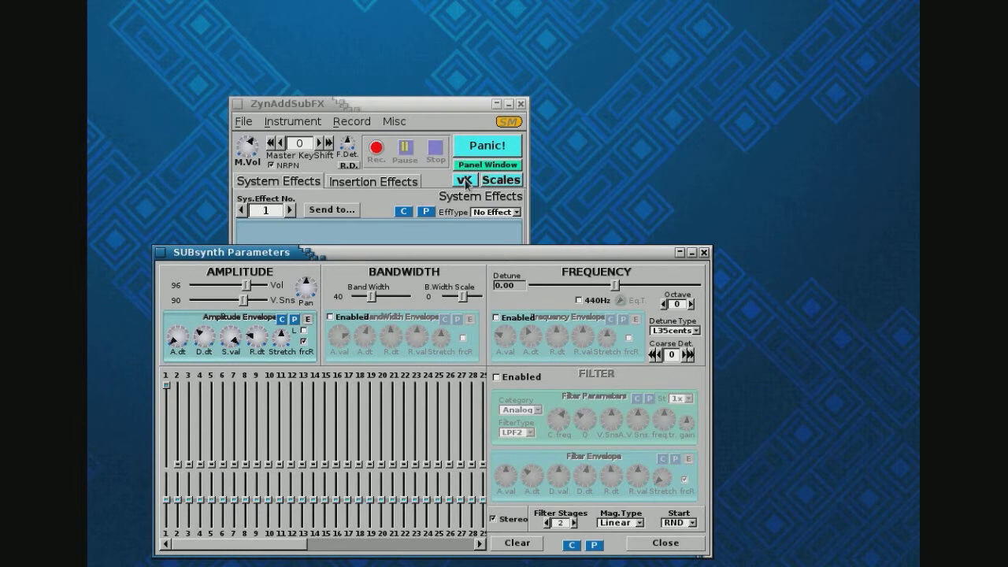
- Open the virtual keyboard above the SUBsynth editor and play a few test notes
left_click(466, 180)
left_click_drag(420, 238, 450, 67)
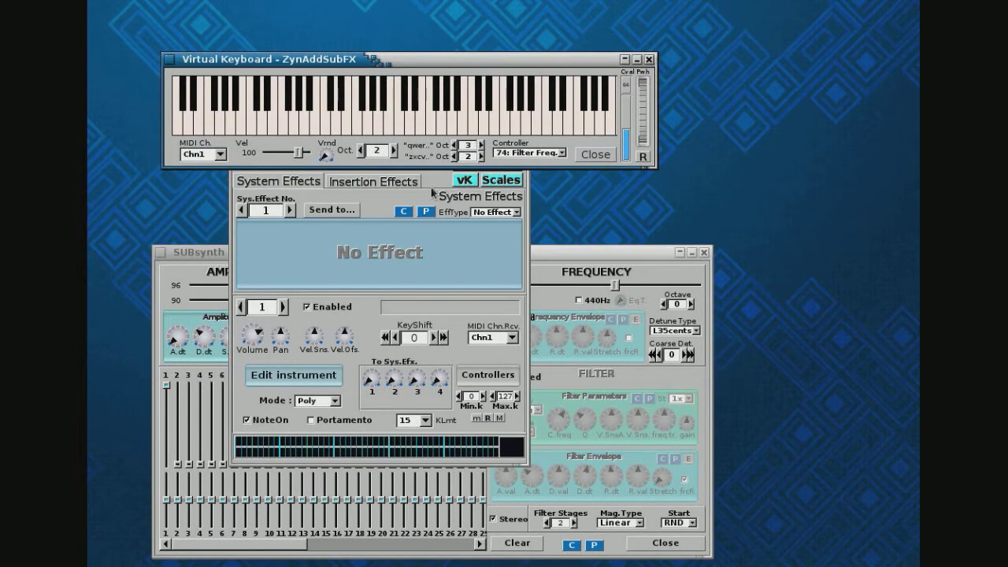
mouse_move(378, 122)
left_mouse_down()
mouse_move(495, 126)
mouse_move(340, 142)
left_mouse_up()
left_click_drag(463, 139, 557, 133)
left_click(573, 256)
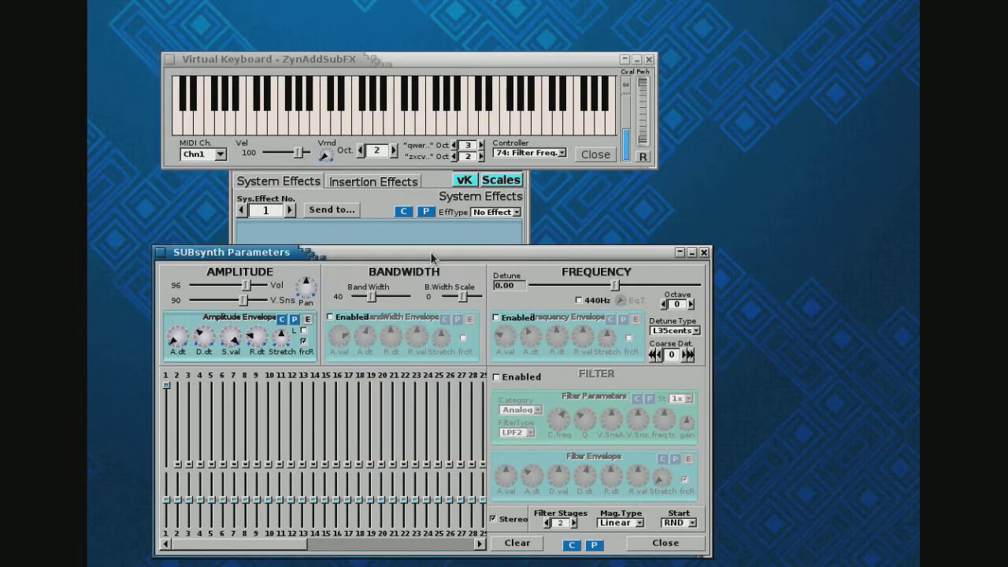
left_click_drag(438, 254, 433, 179)
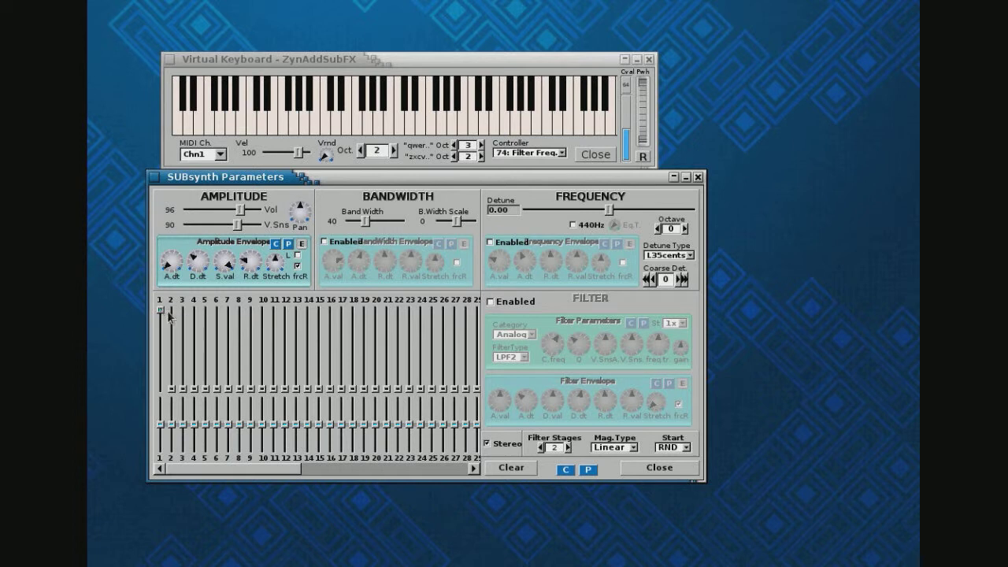
- Raise the magnitudes of harmonics 2 and 3 and widen their bandwidths slightly
left_click_drag(171, 391, 175, 363)
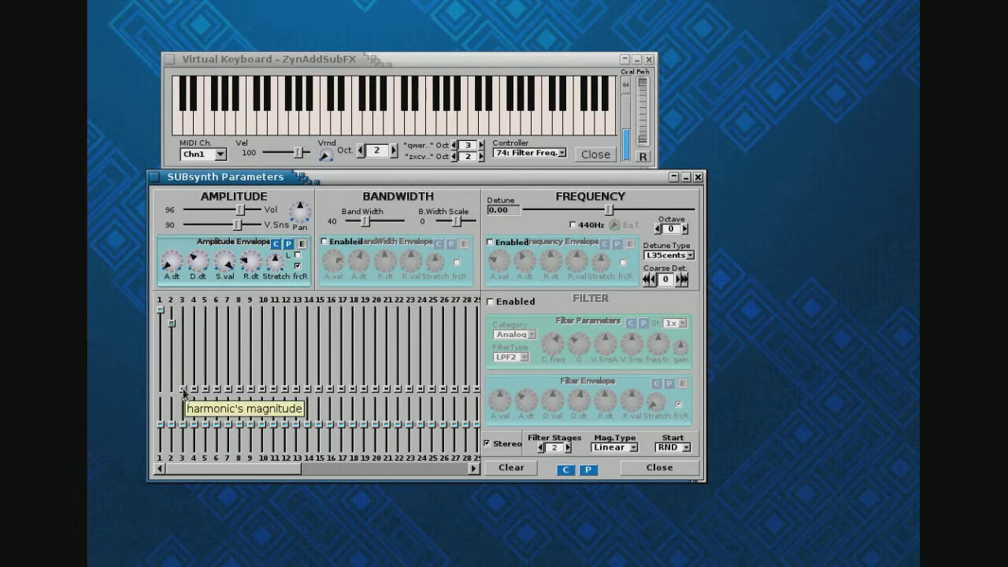
left_click_drag(182, 390, 186, 334)
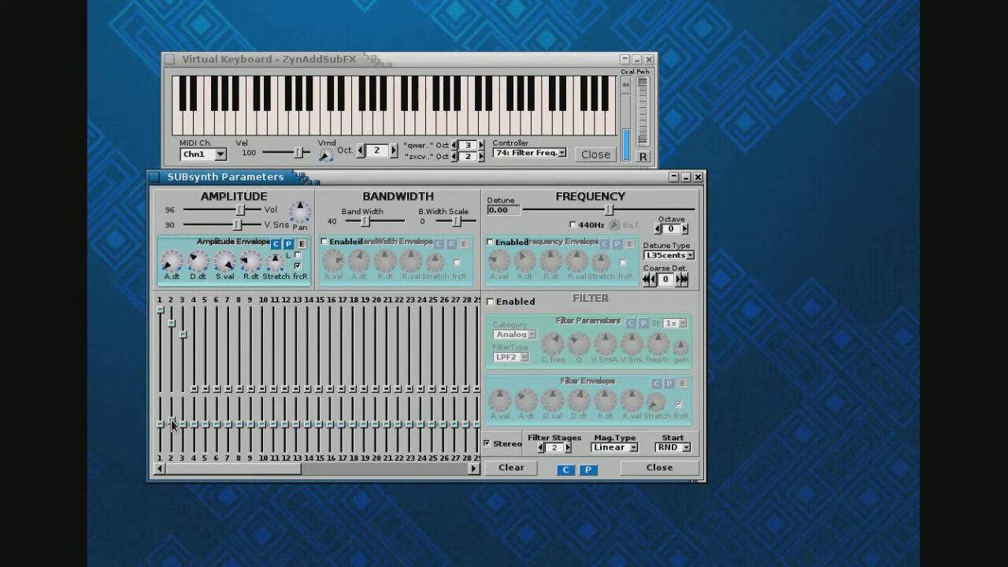
left_click_drag(171, 422, 171, 419)
left_click_drag(183, 424, 183, 418)
- Audition the new harmonics by gliding and playing several notes on the virtual keyboard
left_click(326, 124)
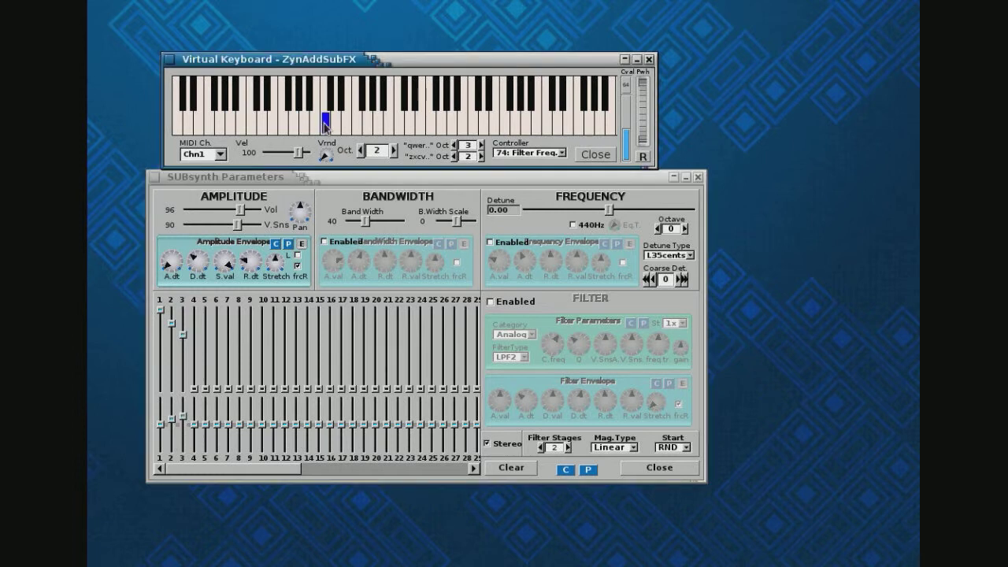
mouse_move(326, 126)
left_mouse_down()
mouse_move(443, 124)
mouse_move(392, 126)
left_mouse_up()
left_click(261, 126)
left_click(349, 124)
left_click(455, 124)
left_click(443, 124)
left_click(410, 126)
left_click(378, 126)
left_click(367, 127)
- Raise harmonics 4 and 5, widen harmonic 5's bandwidth slightly, and play test notes
left_click_drag(195, 389, 198, 348)
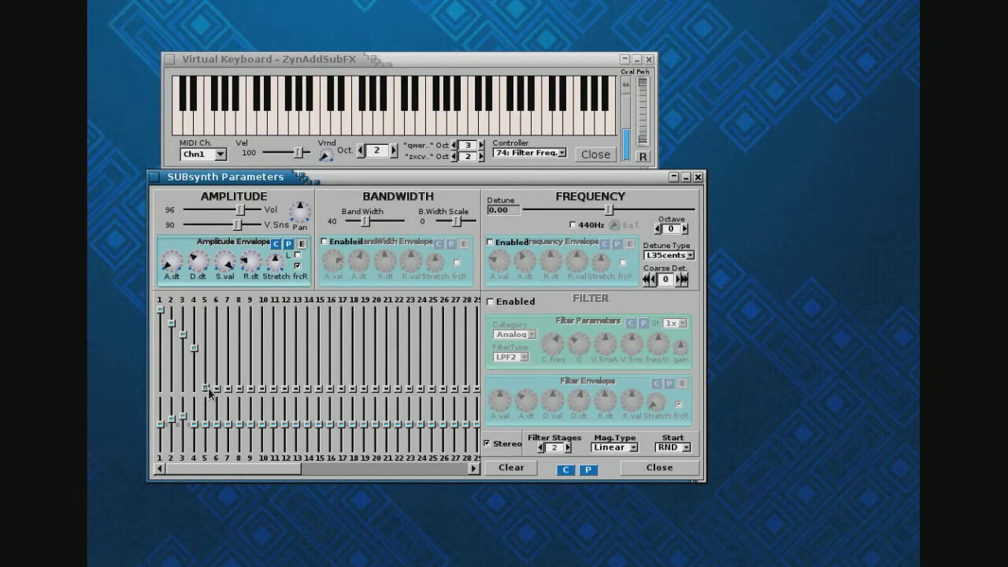
left_click_drag(210, 394, 208, 340)
left_click_drag(205, 425, 206, 409)
left_click(325, 122)
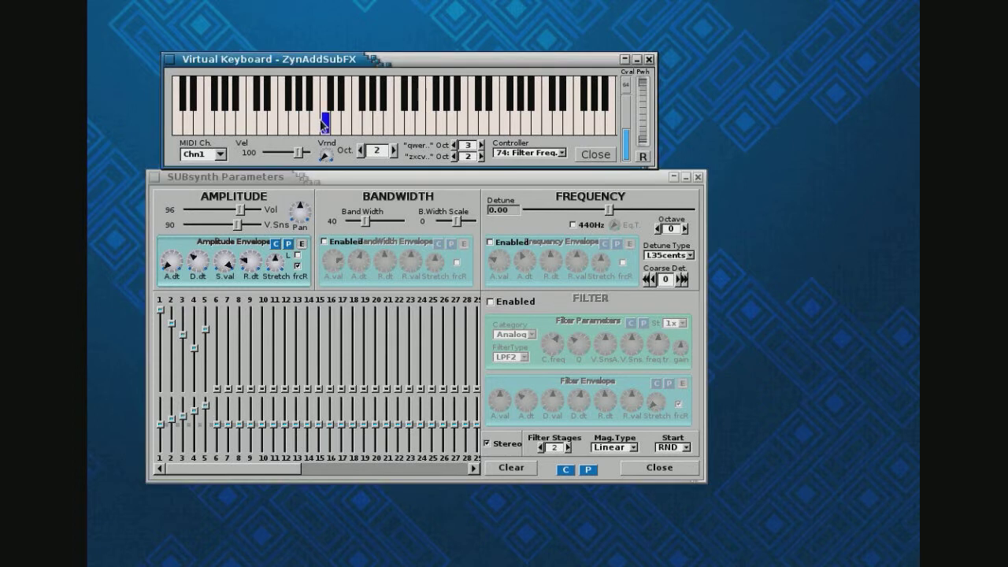
left_click_drag(327, 124, 452, 126)
left_click(357, 129)
- Lower harmonic 4 slightly, narrow the bandwidths of harmonics 4 and 5, and audition notes
left_click(170, 326)
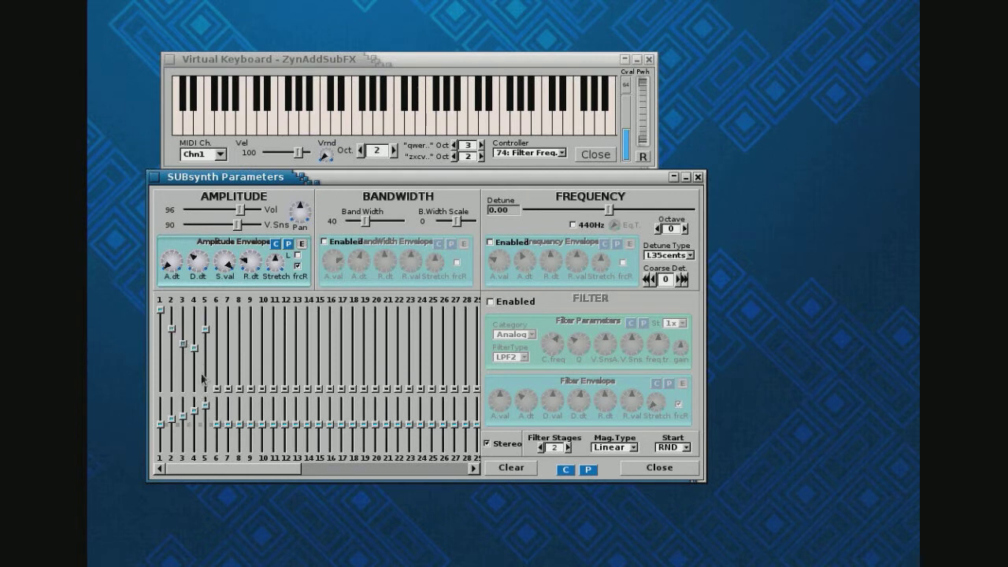
left_click_drag(194, 348, 194, 359)
left_click_drag(193, 414, 207, 411)
left_click_drag(295, 130, 445, 126)
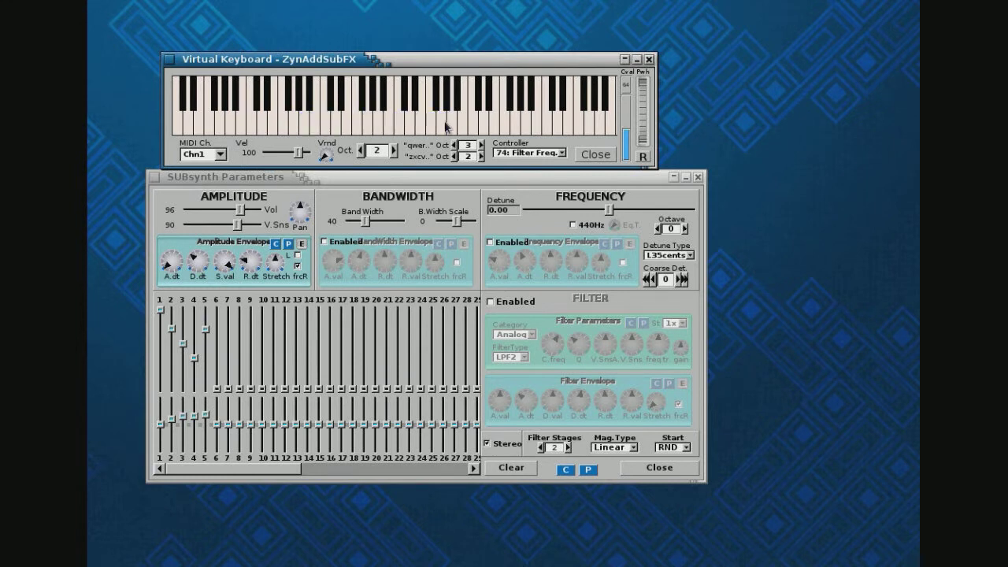
left_click(426, 126)
left_click(377, 126)
left_click(403, 126)
left_click(440, 126)
- Bring harmonic 1 down from full to about mid-level, fine-tune it, and audition notes
left_click_drag(162, 316, 161, 373)
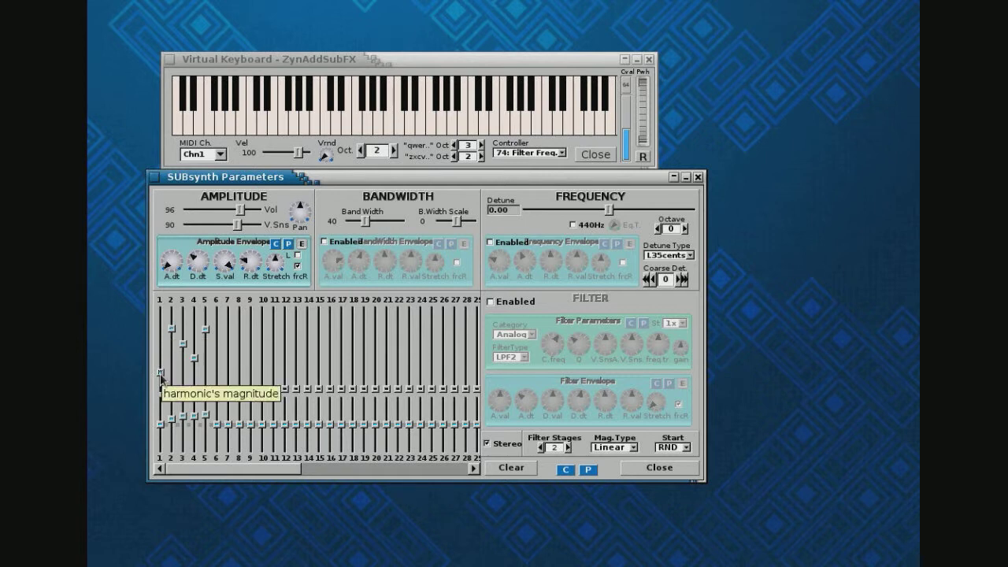
left_click_drag(161, 373, 162, 354)
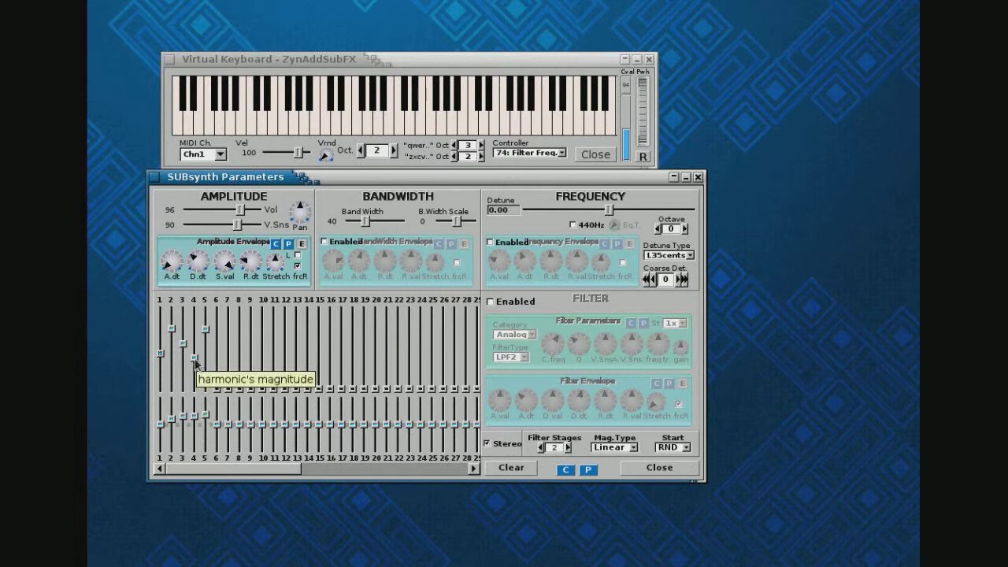
left_click_drag(161, 361, 164, 372)
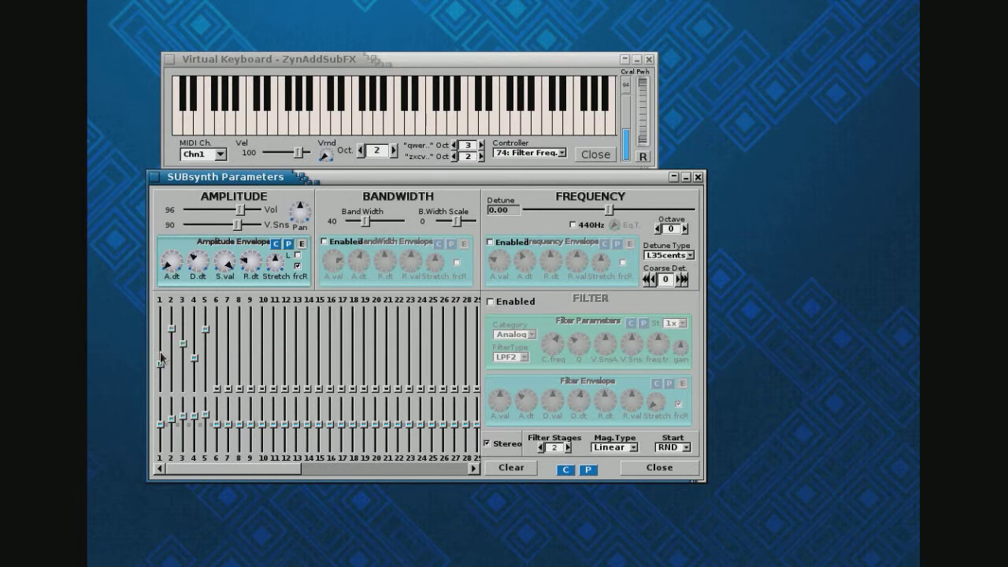
left_click_drag(160, 366, 194, 341)
left_click(356, 126)
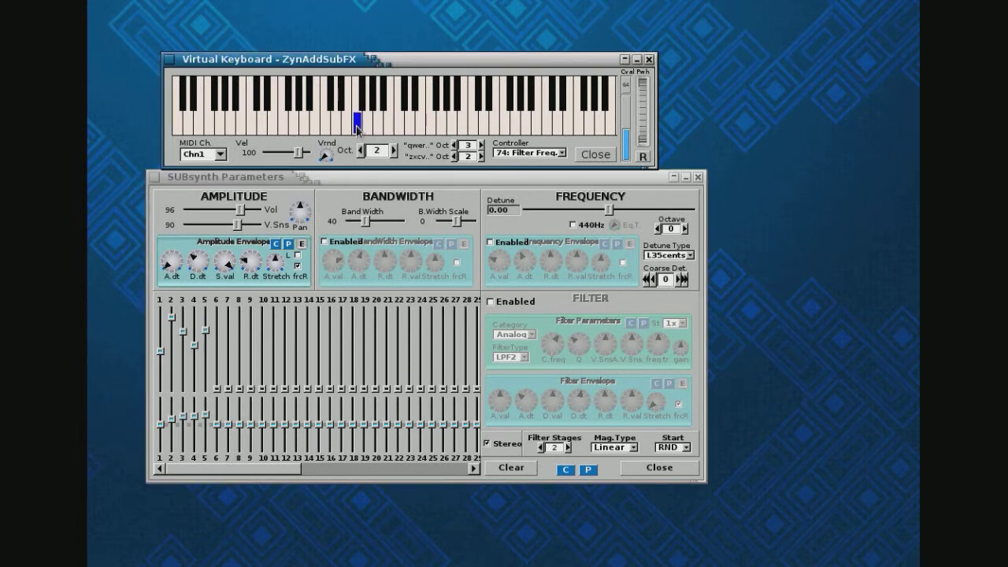
left_click_drag(356, 130, 338, 133)
left_click(194, 412)
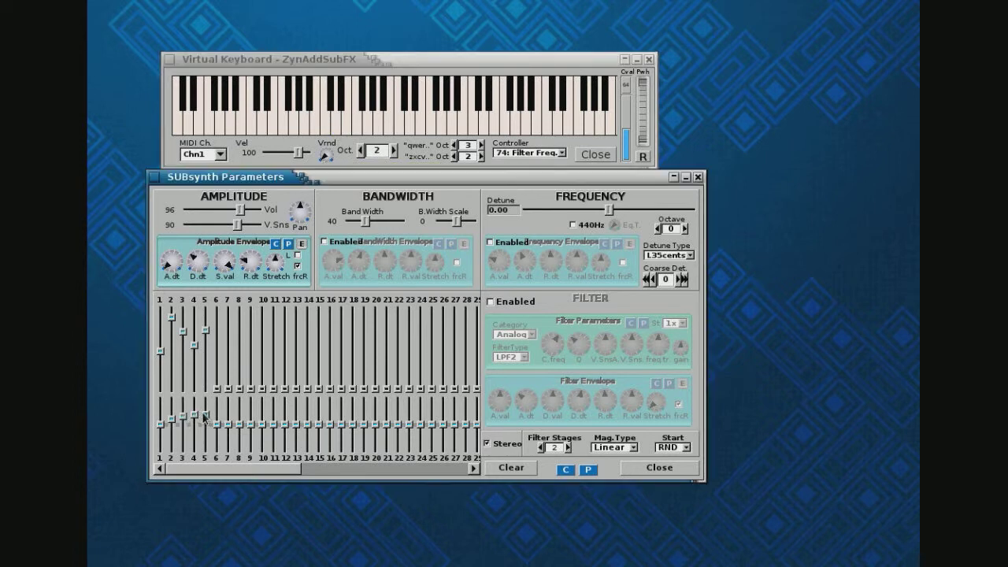
left_click(359, 131)
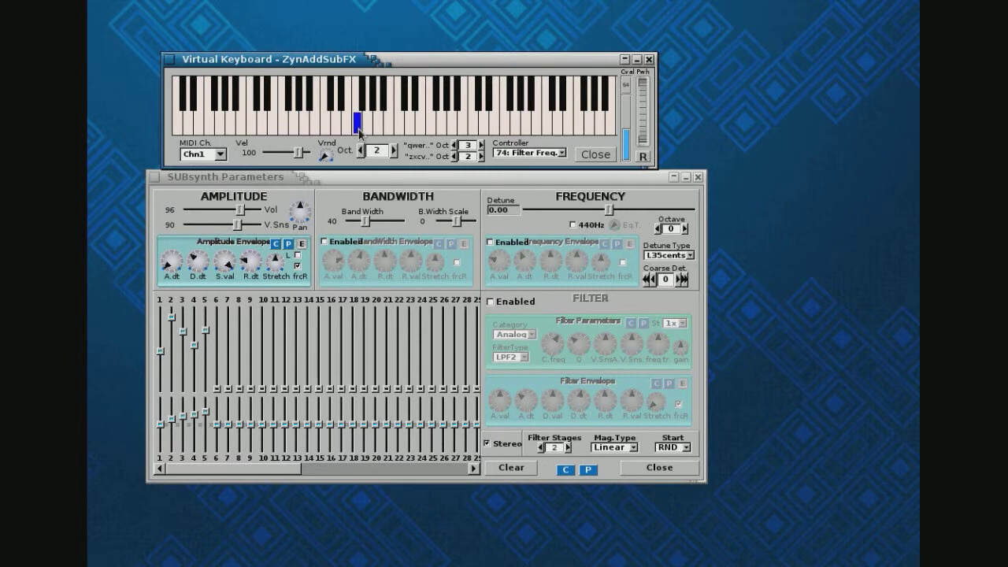
left_click_drag(360, 133, 409, 134)
- Enable the SUBsynth frequency envelope and play a gliding note to hear it
left_click(491, 242)
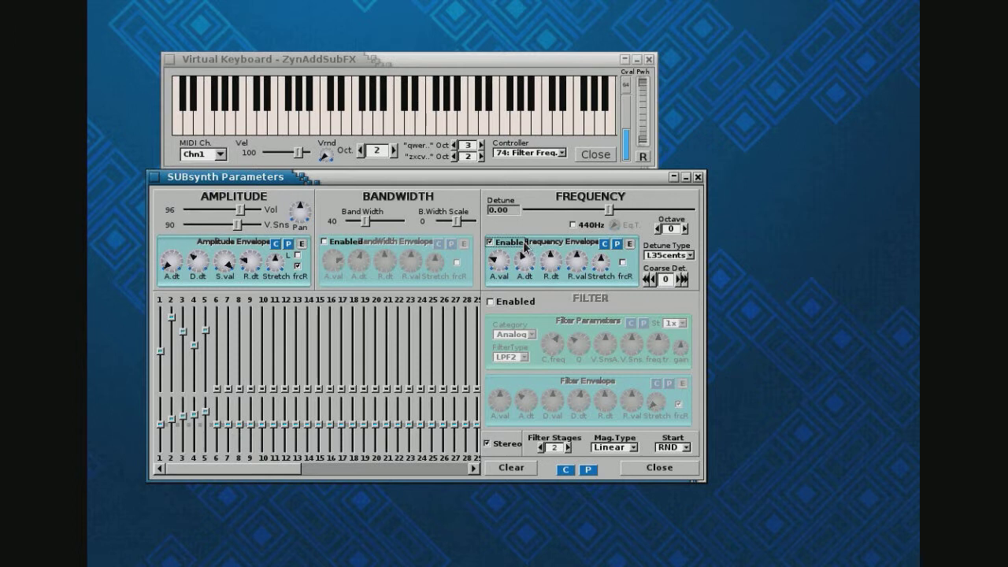
left_click(419, 126)
mouse_move(419, 126)
left_mouse_down()
mouse_move(482, 132)
mouse_move(476, 122)
mouse_move(447, 136)
mouse_move(377, 137)
left_mouse_up()
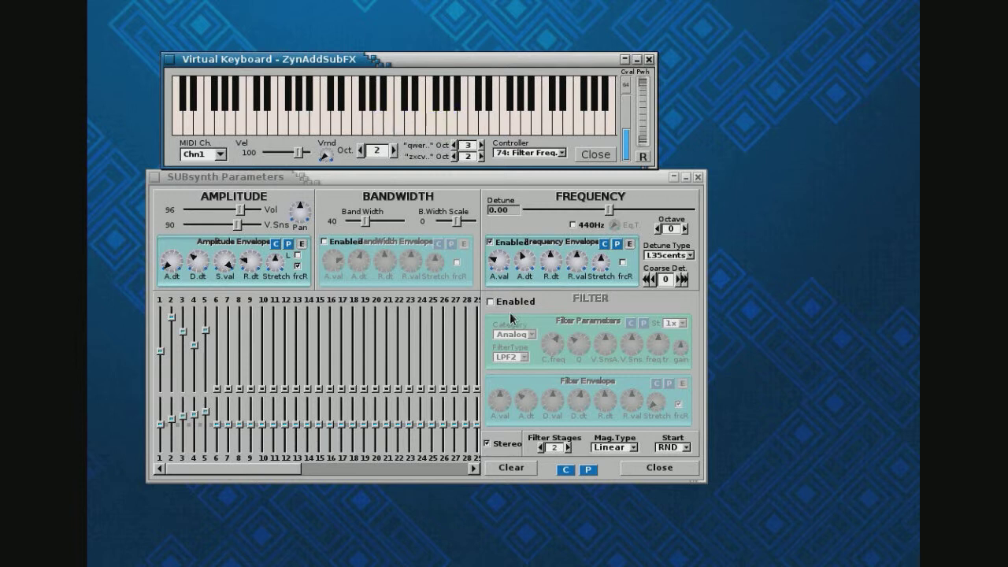
- Enable the filter, adjust the filter envelope's D.val and the Q resonance, auditioning notes
left_click(490, 302)
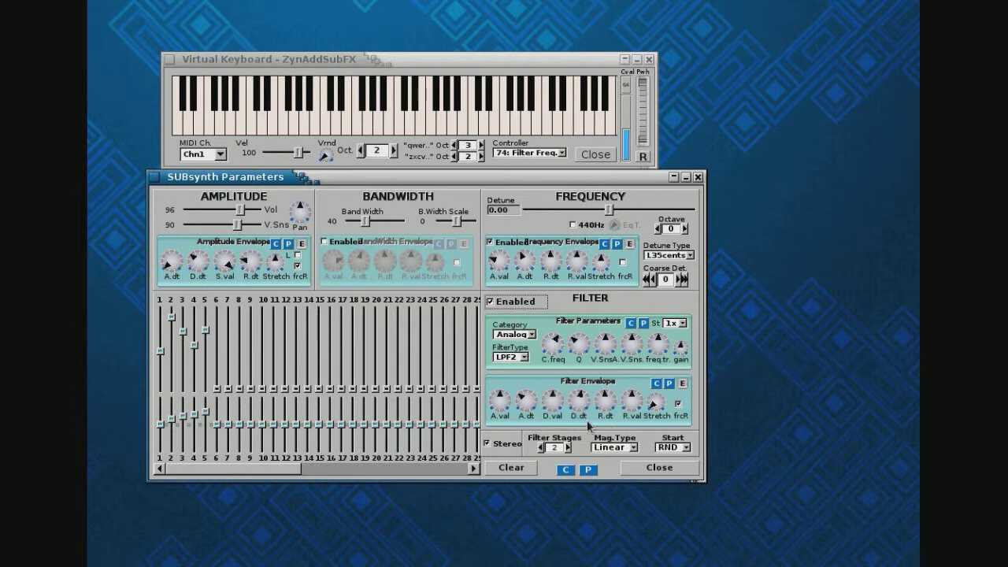
left_click_drag(555, 409, 549, 400)
left_click(378, 123)
left_click_drag(378, 124, 455, 126)
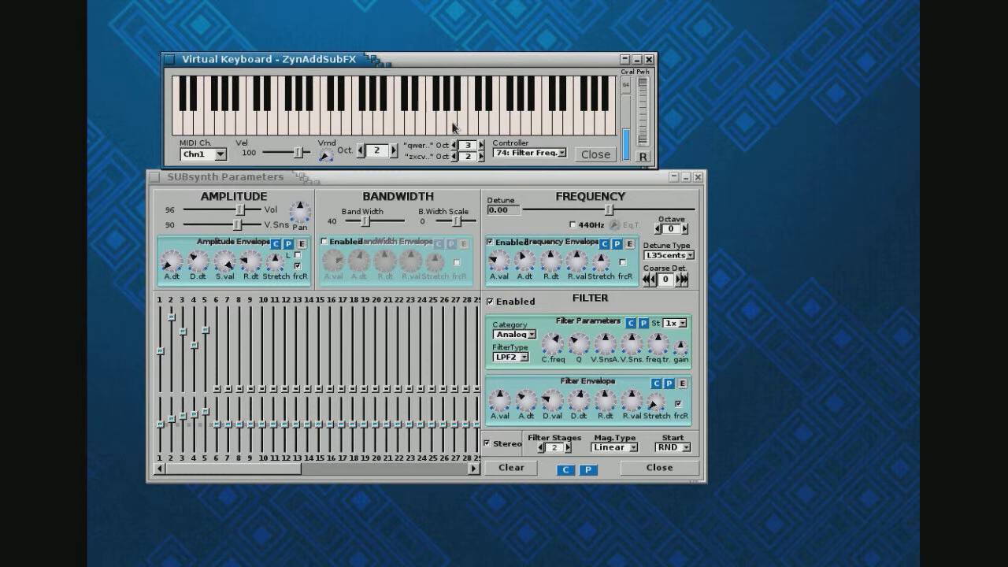
left_click_drag(579, 352, 570, 291)
left_click(432, 125)
mouse_move(432, 127)
left_mouse_down()
mouse_move(450, 128)
mouse_move(390, 128)
left_mouse_up()
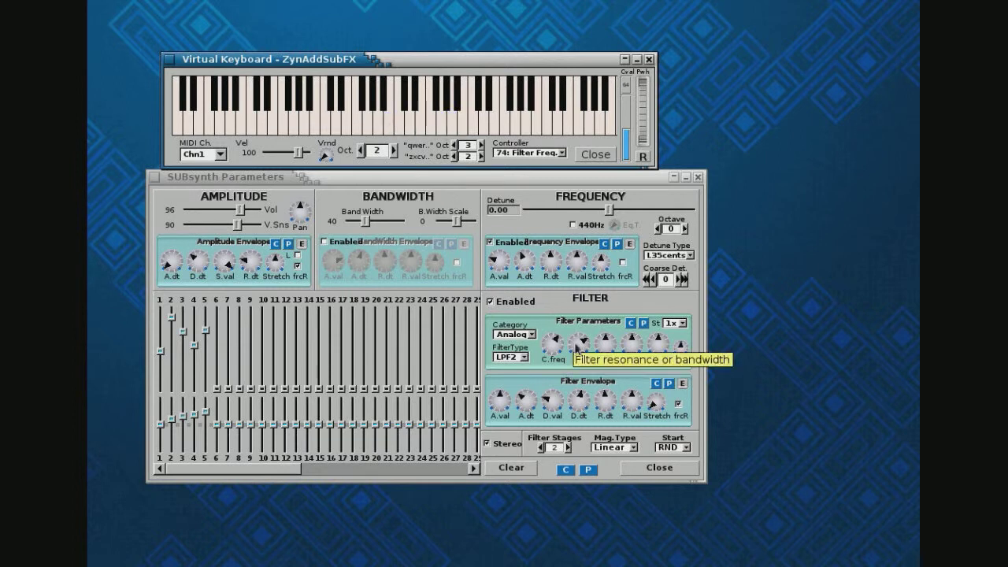
- Try the filter as HPF1 high-pass, then switch it to BPF2 band-pass, auditioning each
left_click(526, 358)
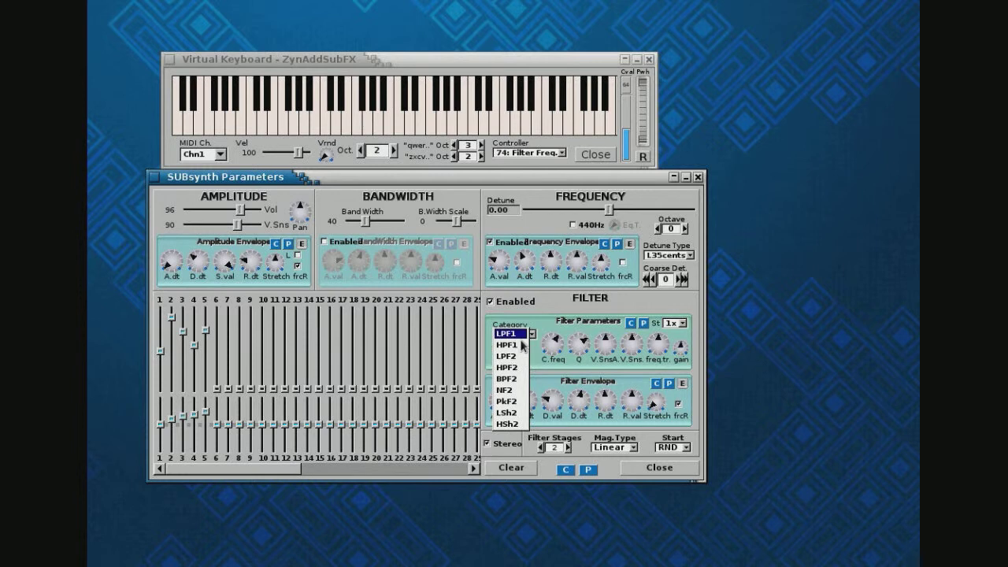
left_click(522, 345)
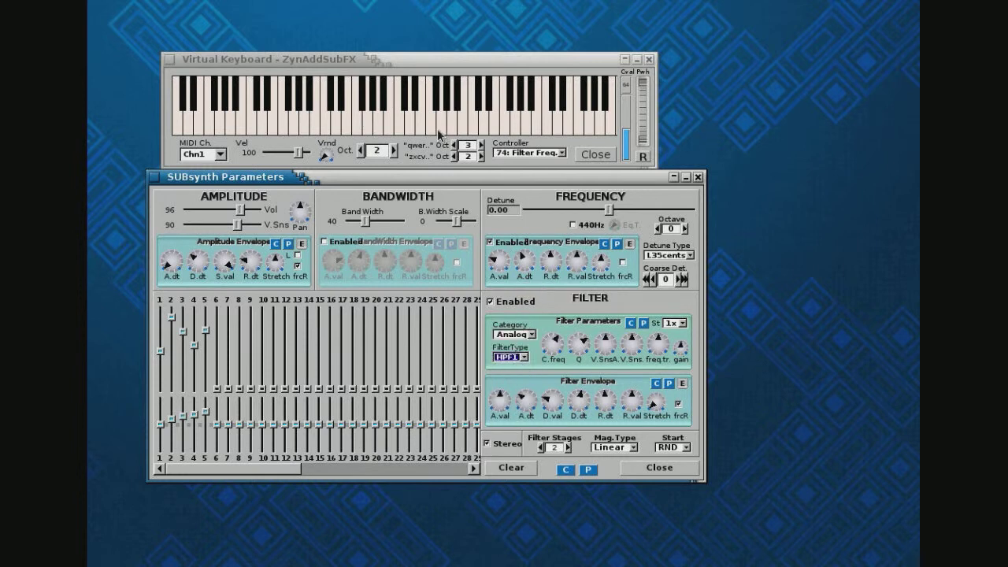
mouse_move(440, 134)
left_mouse_down()
mouse_move(477, 128)
mouse_move(378, 130)
left_mouse_up()
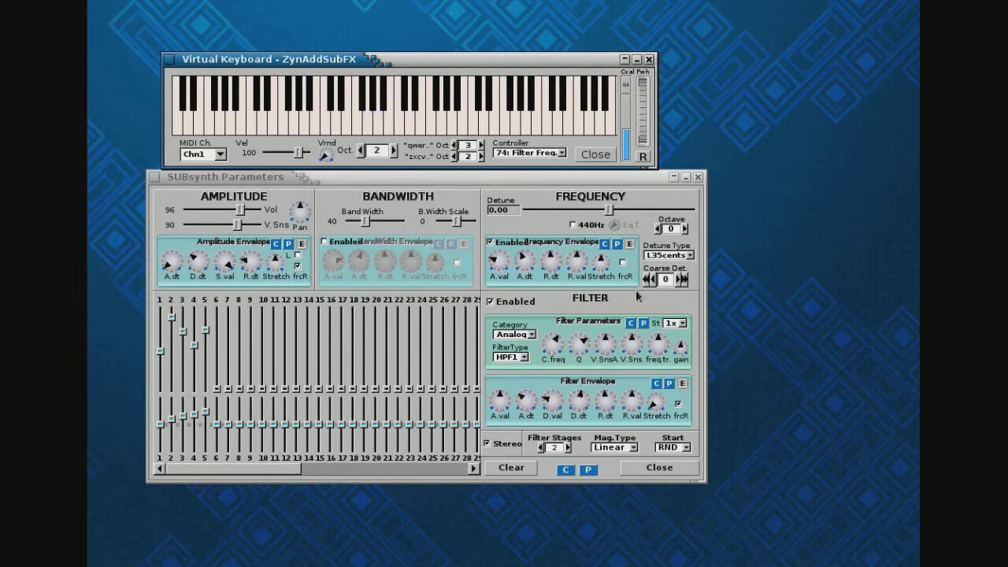
left_click(524, 358)
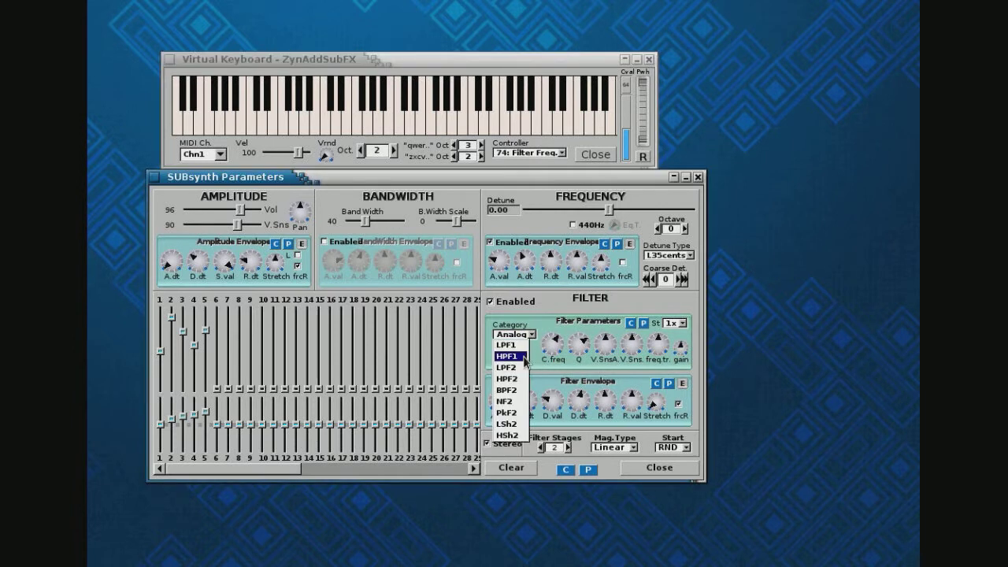
left_click(523, 391)
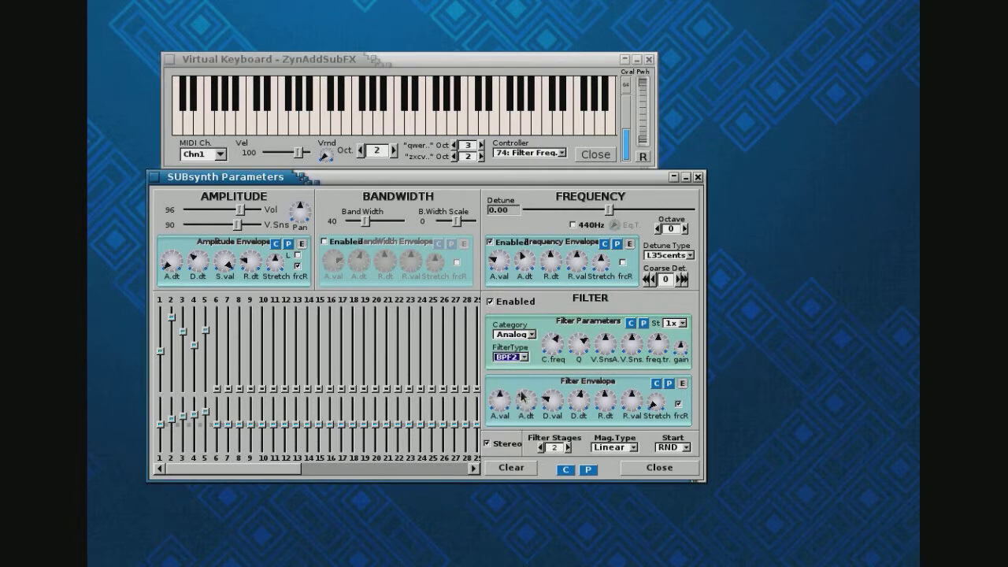
left_click(462, 131)
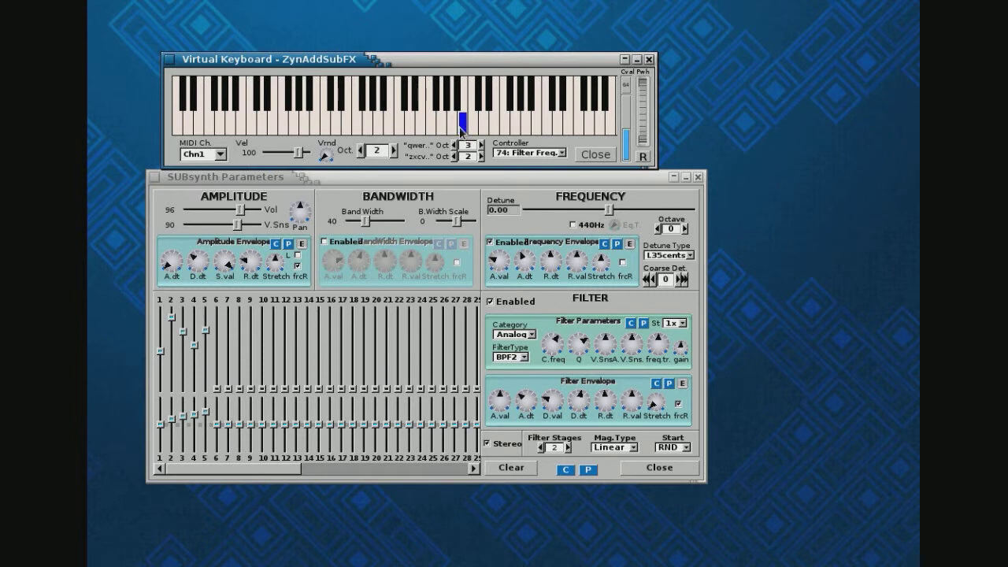
left_click_drag(460, 129, 443, 134)
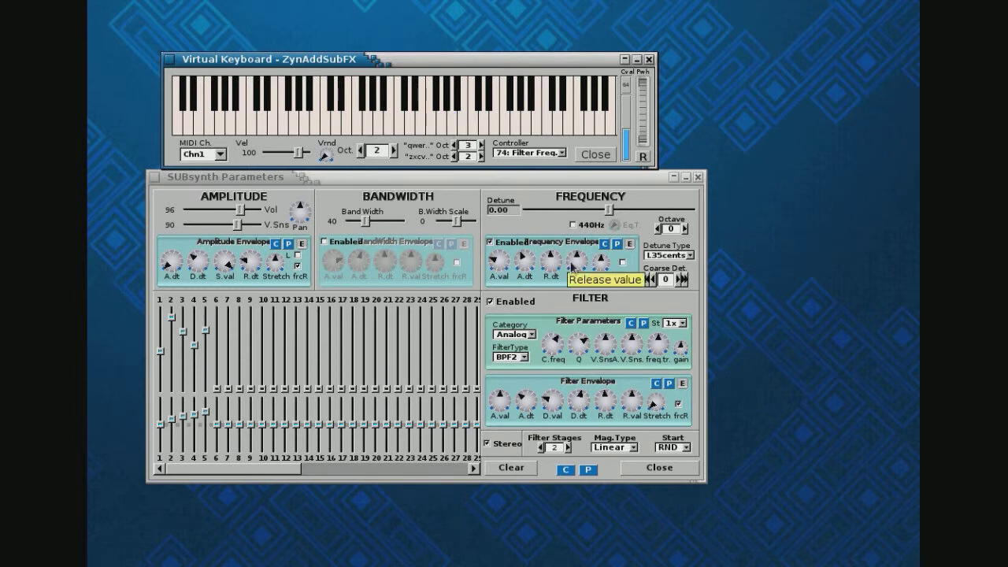
left_click(524, 261)
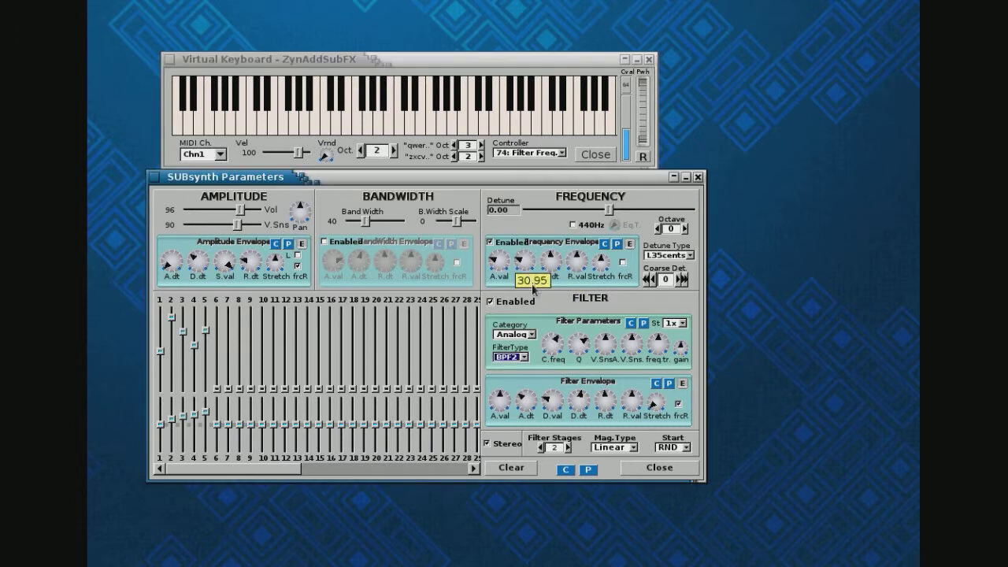
mouse_move(424, 132)
left_mouse_down()
mouse_move(493, 131)
mouse_move(428, 124)
mouse_move(465, 126)
left_mouse_up()
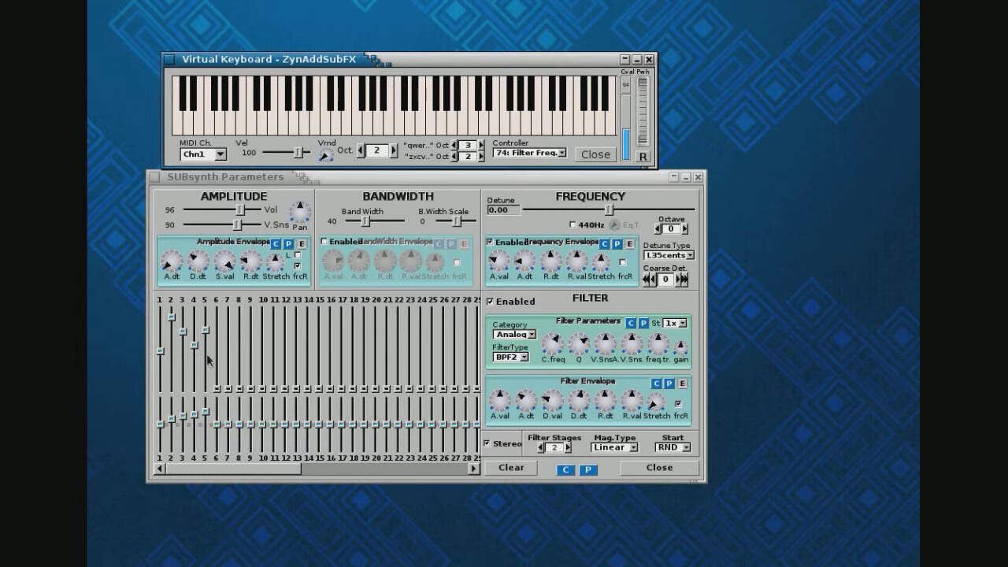
- Raise the first harmonic's level, audition a run of notes, and switch the filter off
left_click(154, 325)
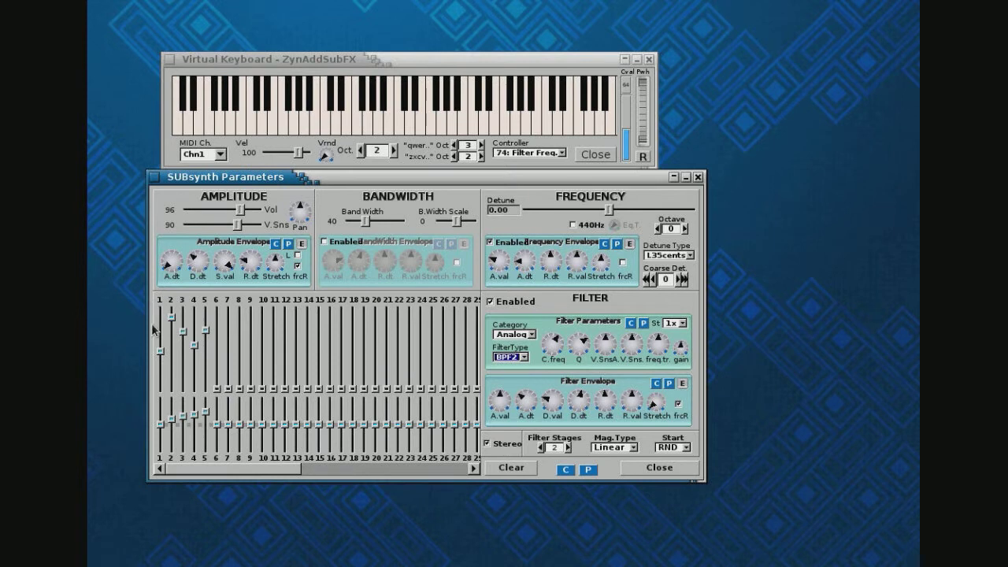
left_click_drag(160, 356, 170, 382)
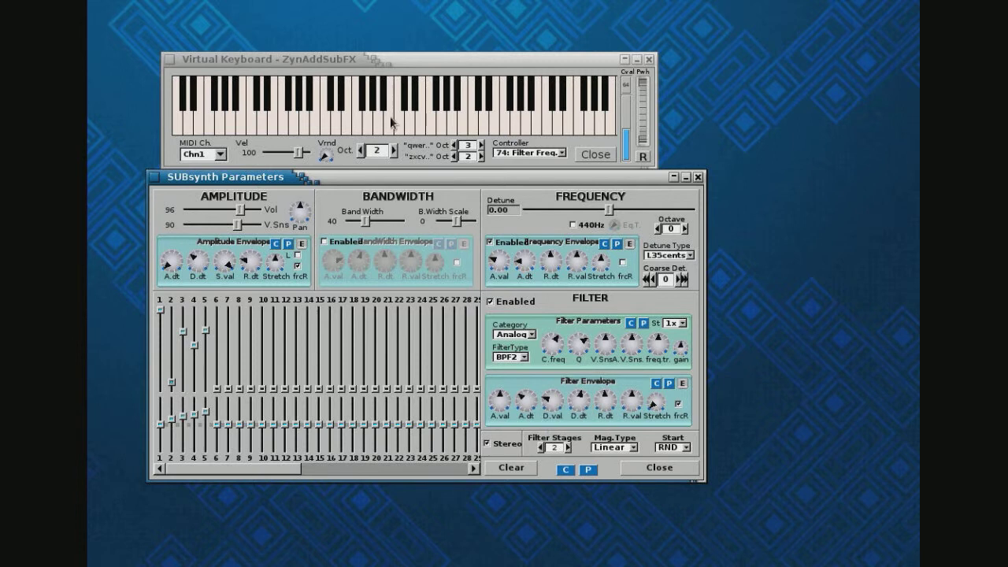
mouse_move(389, 122)
left_mouse_down()
mouse_move(565, 129)
mouse_move(326, 126)
left_mouse_up()
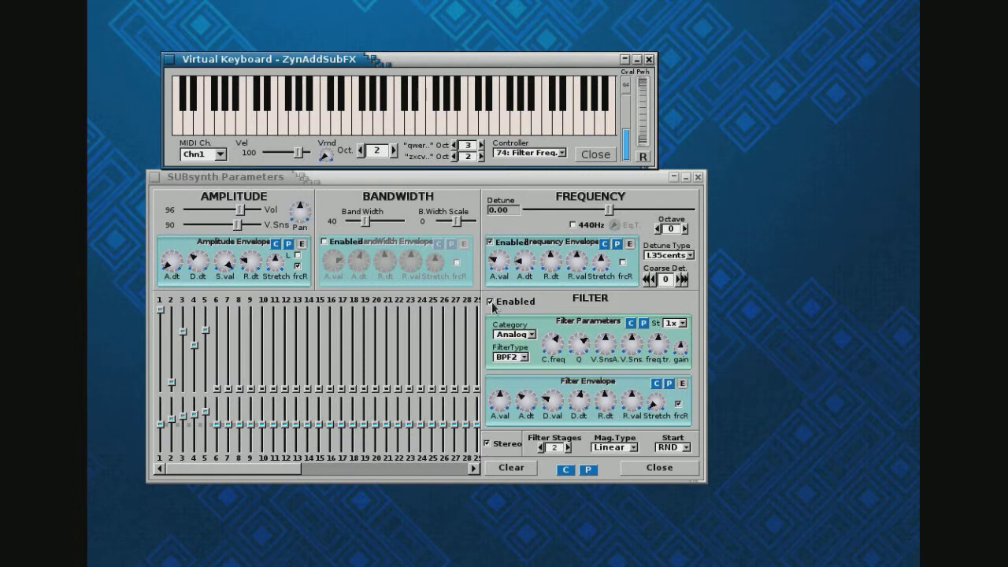
left_click(491, 302)
- Switch off the frequency envelope and sweep the keys to hear the unfiltered sound
left_click(490, 243)
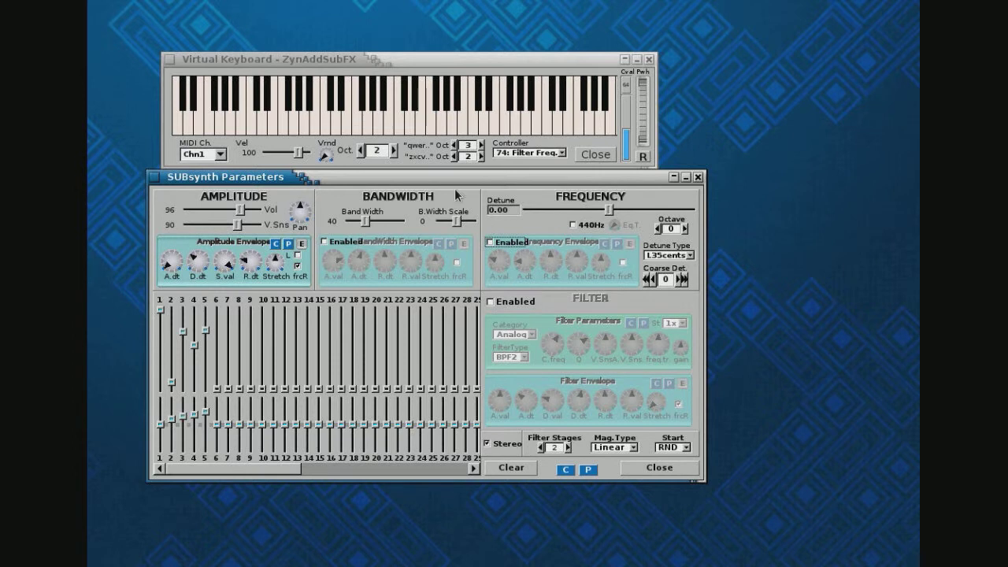
left_click(354, 126)
left_click_drag(353, 133, 462, 126)
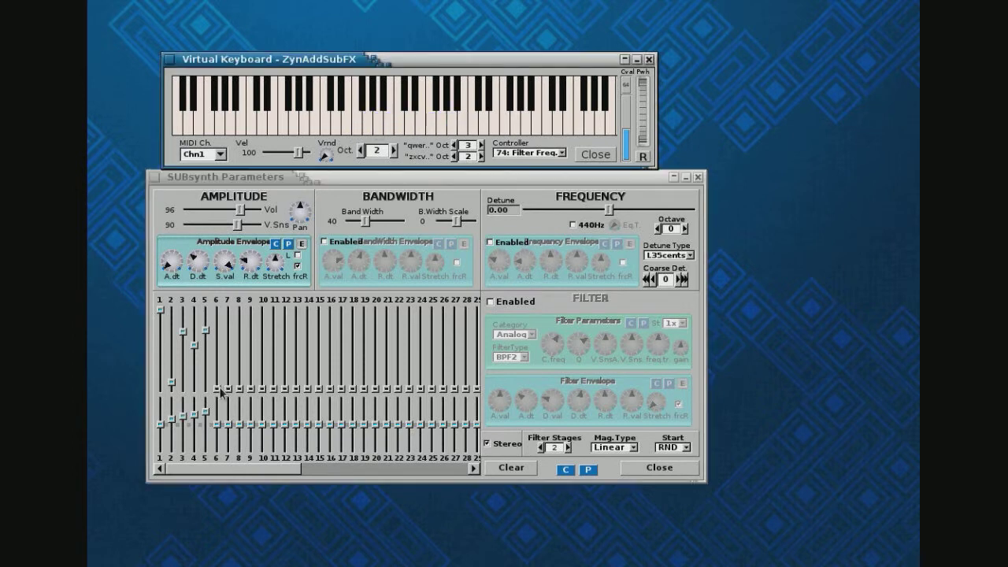
- Raise harmonics 6, 7 and 8, widen bandwidths 6–7, and lower harmonic 4, auditioning notes
left_click_drag(218, 391, 221, 346)
left_click_drag(228, 390, 227, 352)
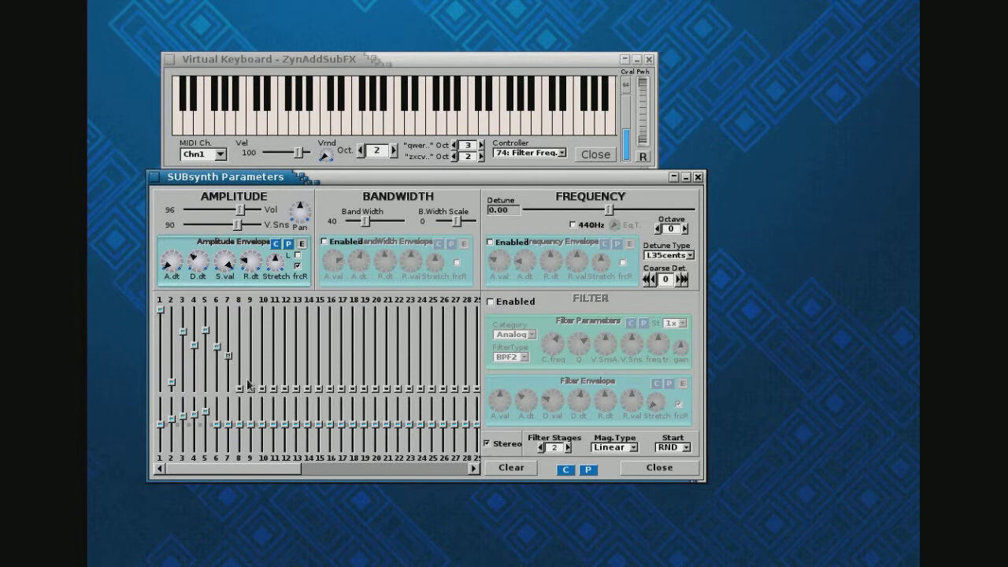
left_click_drag(239, 389, 251, 337)
left_click_drag(216, 424, 240, 417)
mouse_move(315, 119)
left_mouse_down()
mouse_move(427, 120)
mouse_move(426, 128)
left_mouse_up()
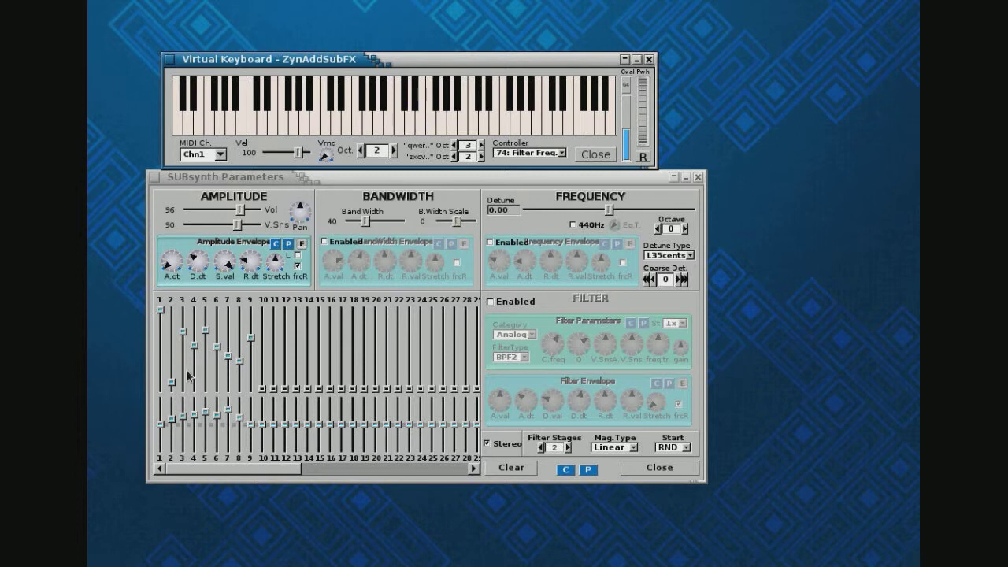
left_click_drag(195, 345, 195, 362)
left_click_drag(356, 130, 409, 132)
left_click_drag(402, 176, 375, 96)
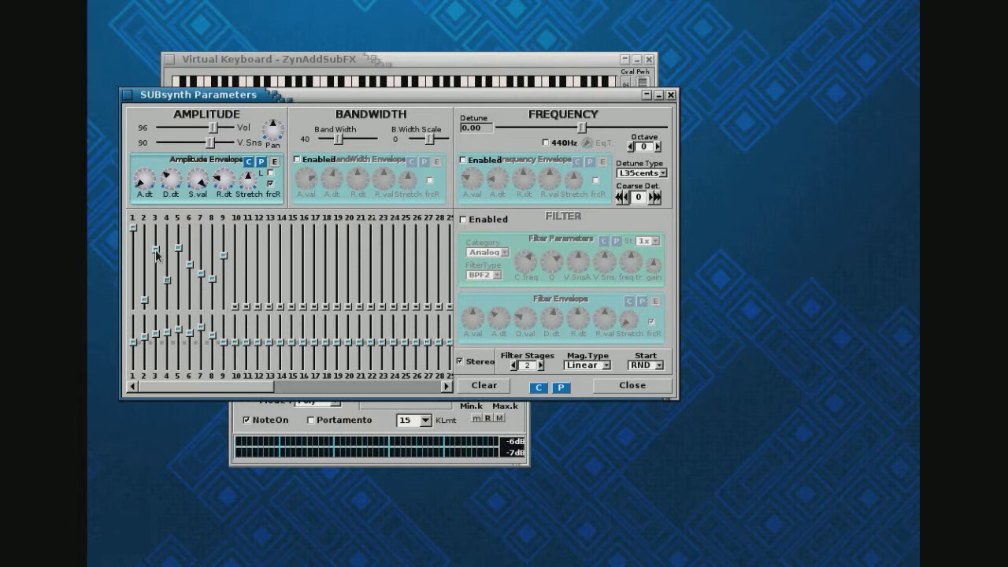
- Raise harmonics 3, 5, 7 and 9 further and play several notes on the virtual keyboard
left_click_drag(156, 252, 180, 235)
left_click_drag(201, 274, 201, 236)
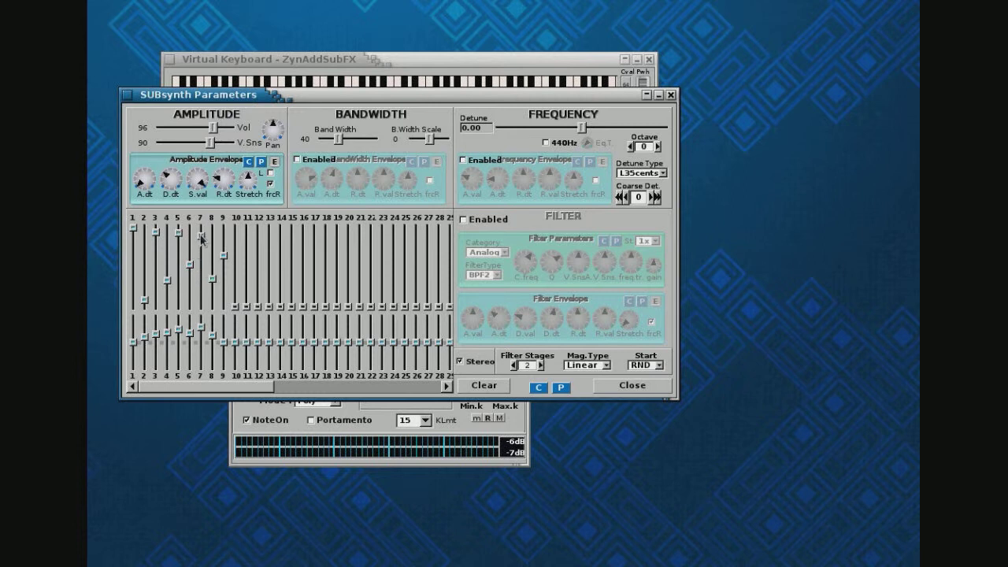
left_click_drag(223, 269, 223, 241)
left_click(329, 85)
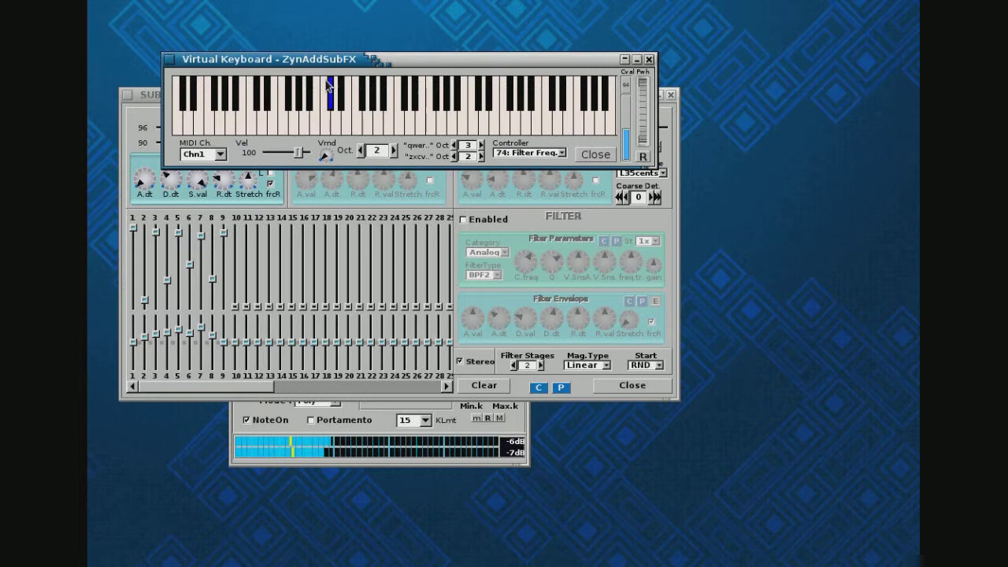
left_click(377, 102)
left_click(453, 124)
left_click(504, 126)
left_click(453, 125)
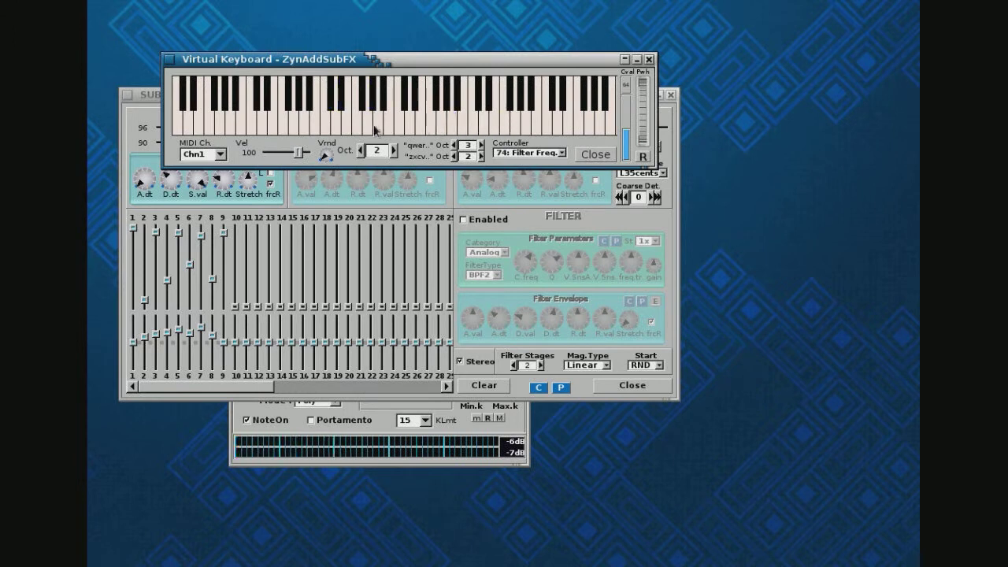
left_click(421, 130)
- Close the SUBsynth Parameters window
left_click(150, 95)
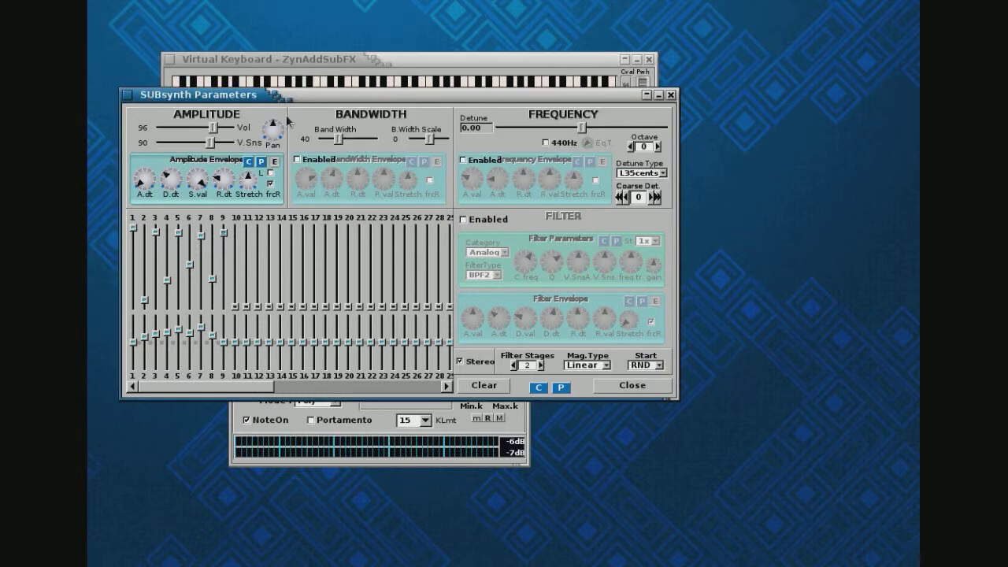
left_click_drag(400, 105, 404, 215)
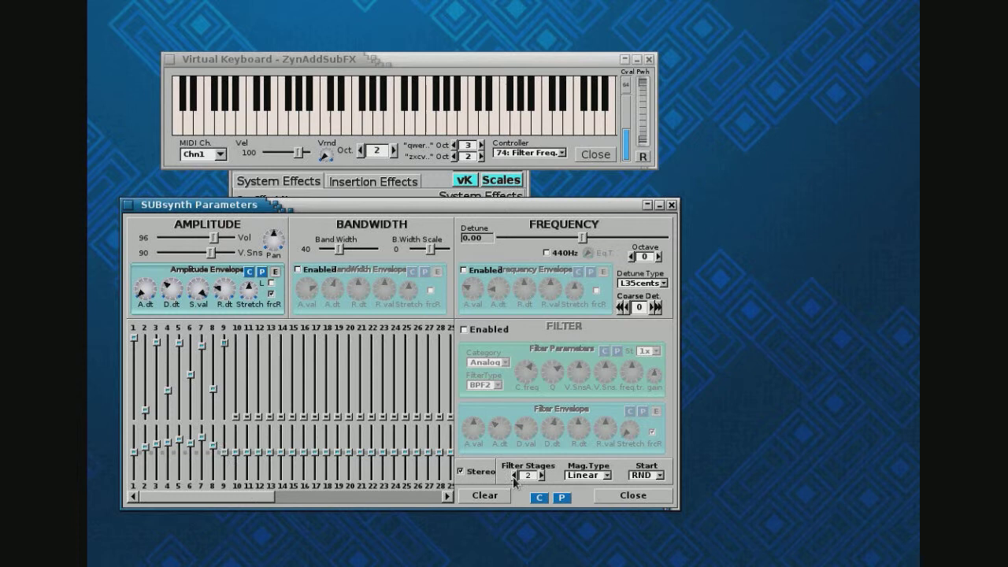
left_click(634, 496)
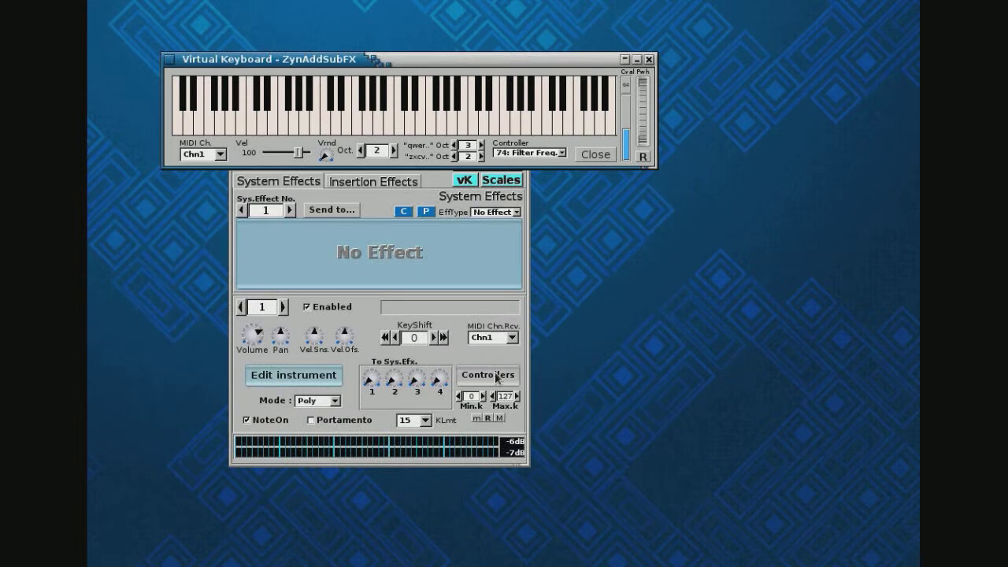
- Raise the ZynAddSubFX main window and reposition it just below the Virtual Keyboard
left_click(364, 194)
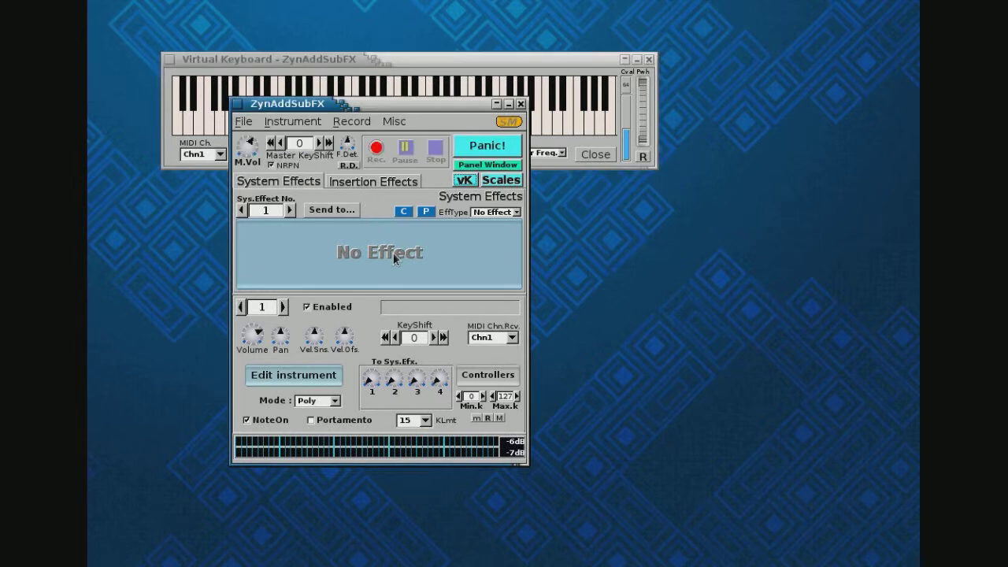
left_click_drag(411, 107, 460, 212)
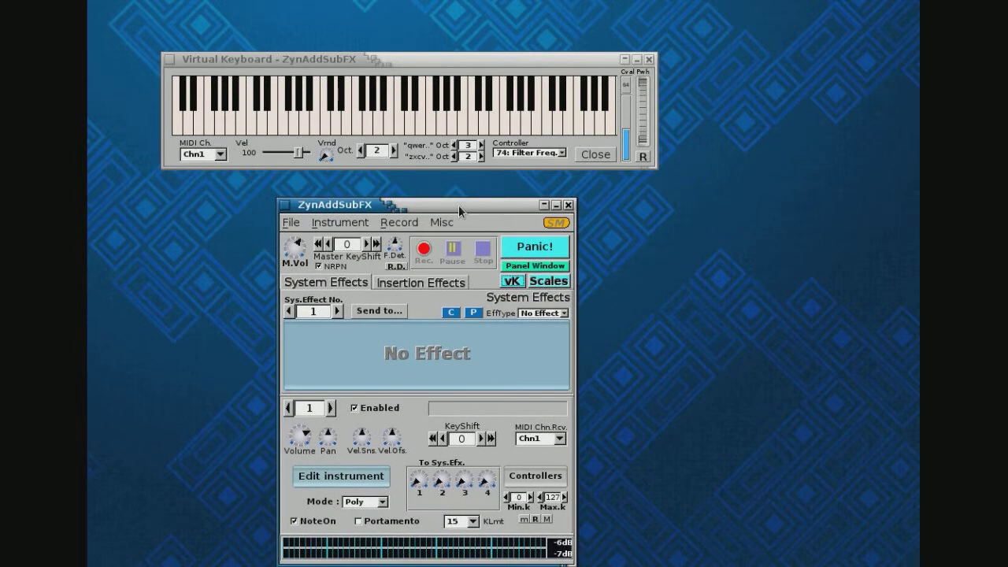